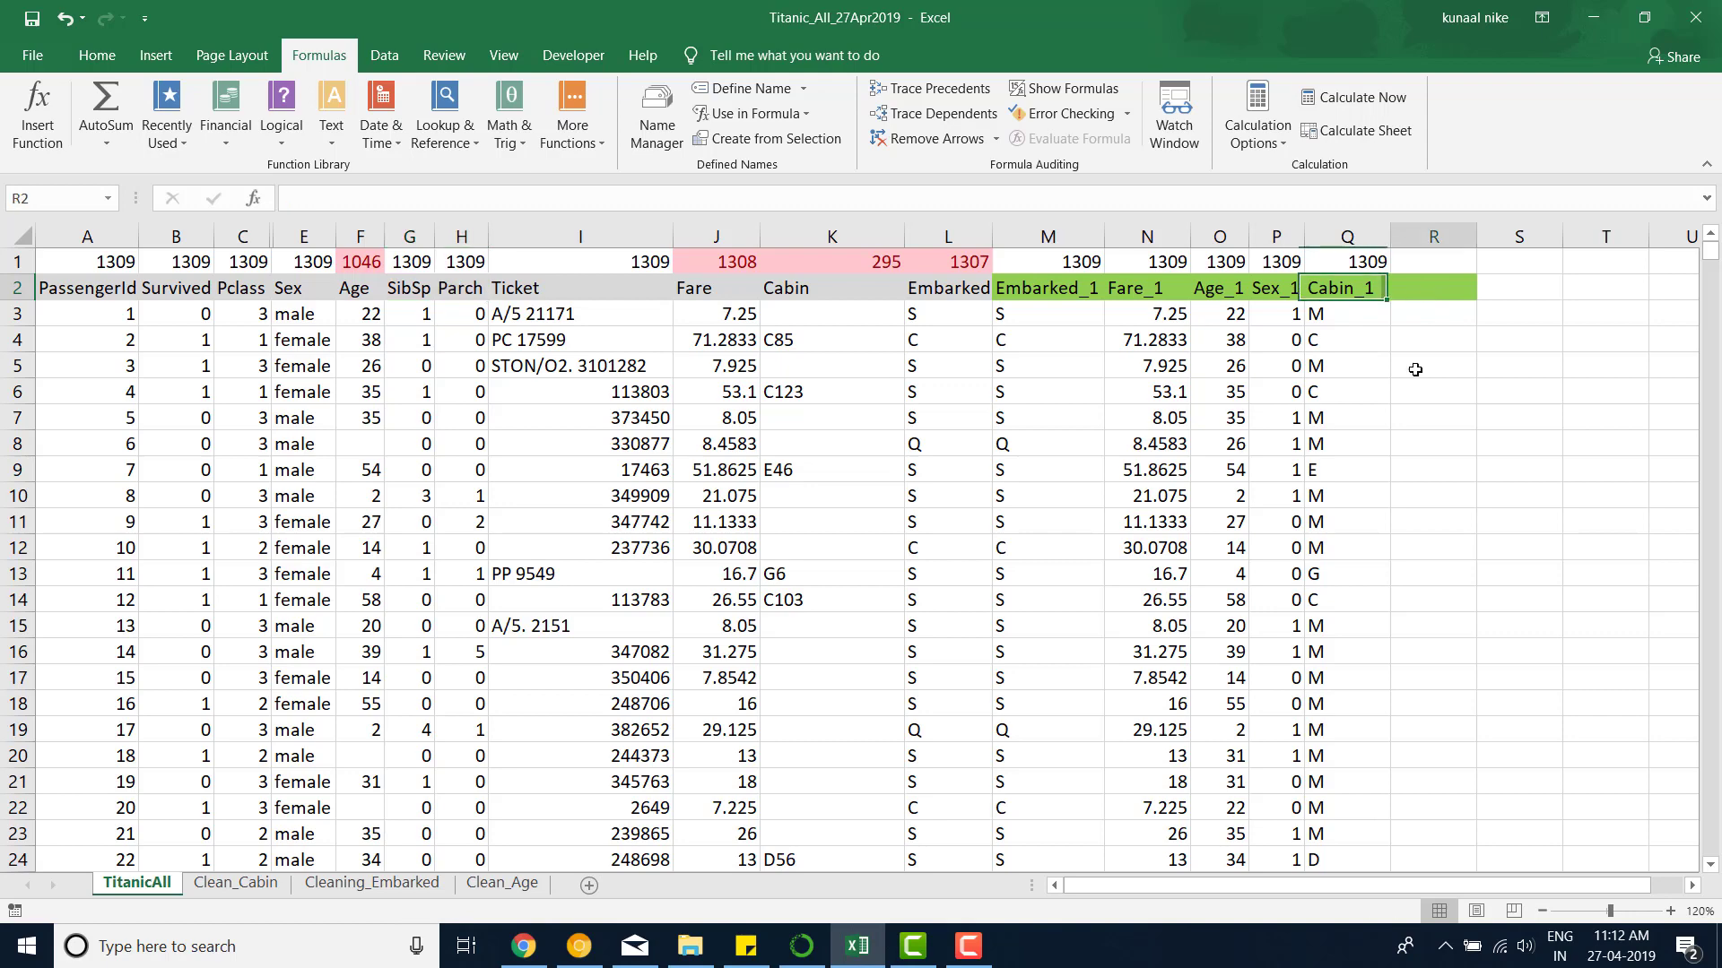
# Step: Enter the header "Family" in cell R2
pyautogui.write('Family')
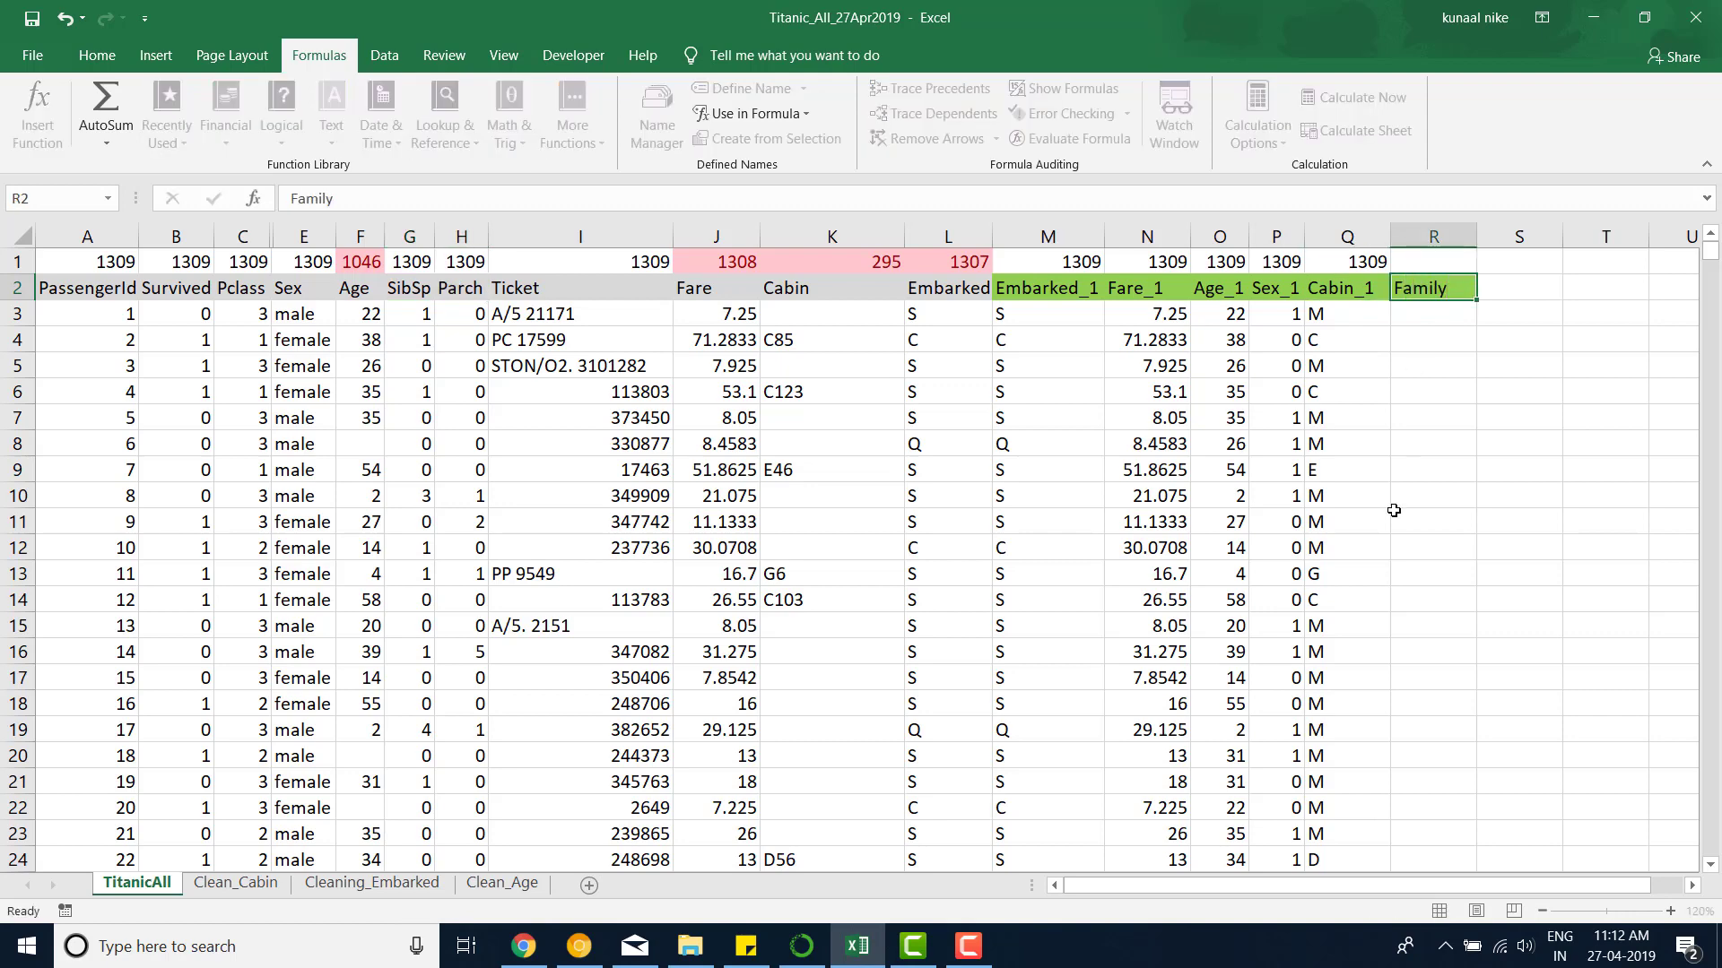
pyautogui.press('Return')
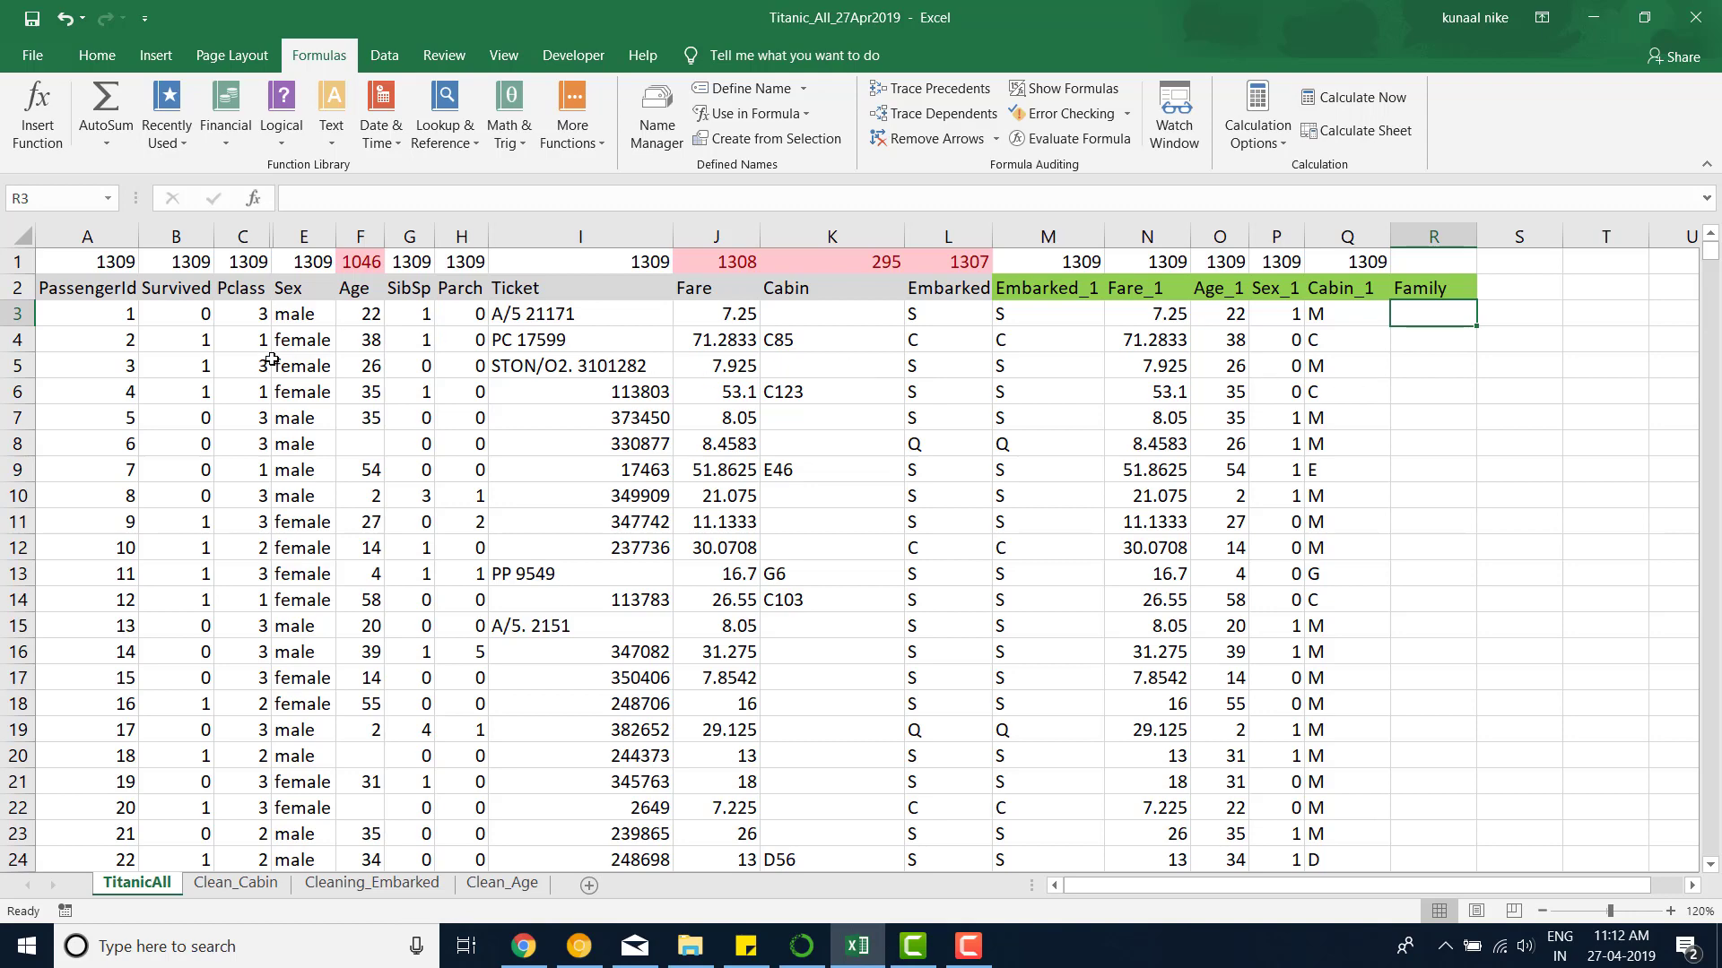
# Step: Examine the SibSp and Parch values for passengers 1 and 8
pyautogui.click(113, 315)
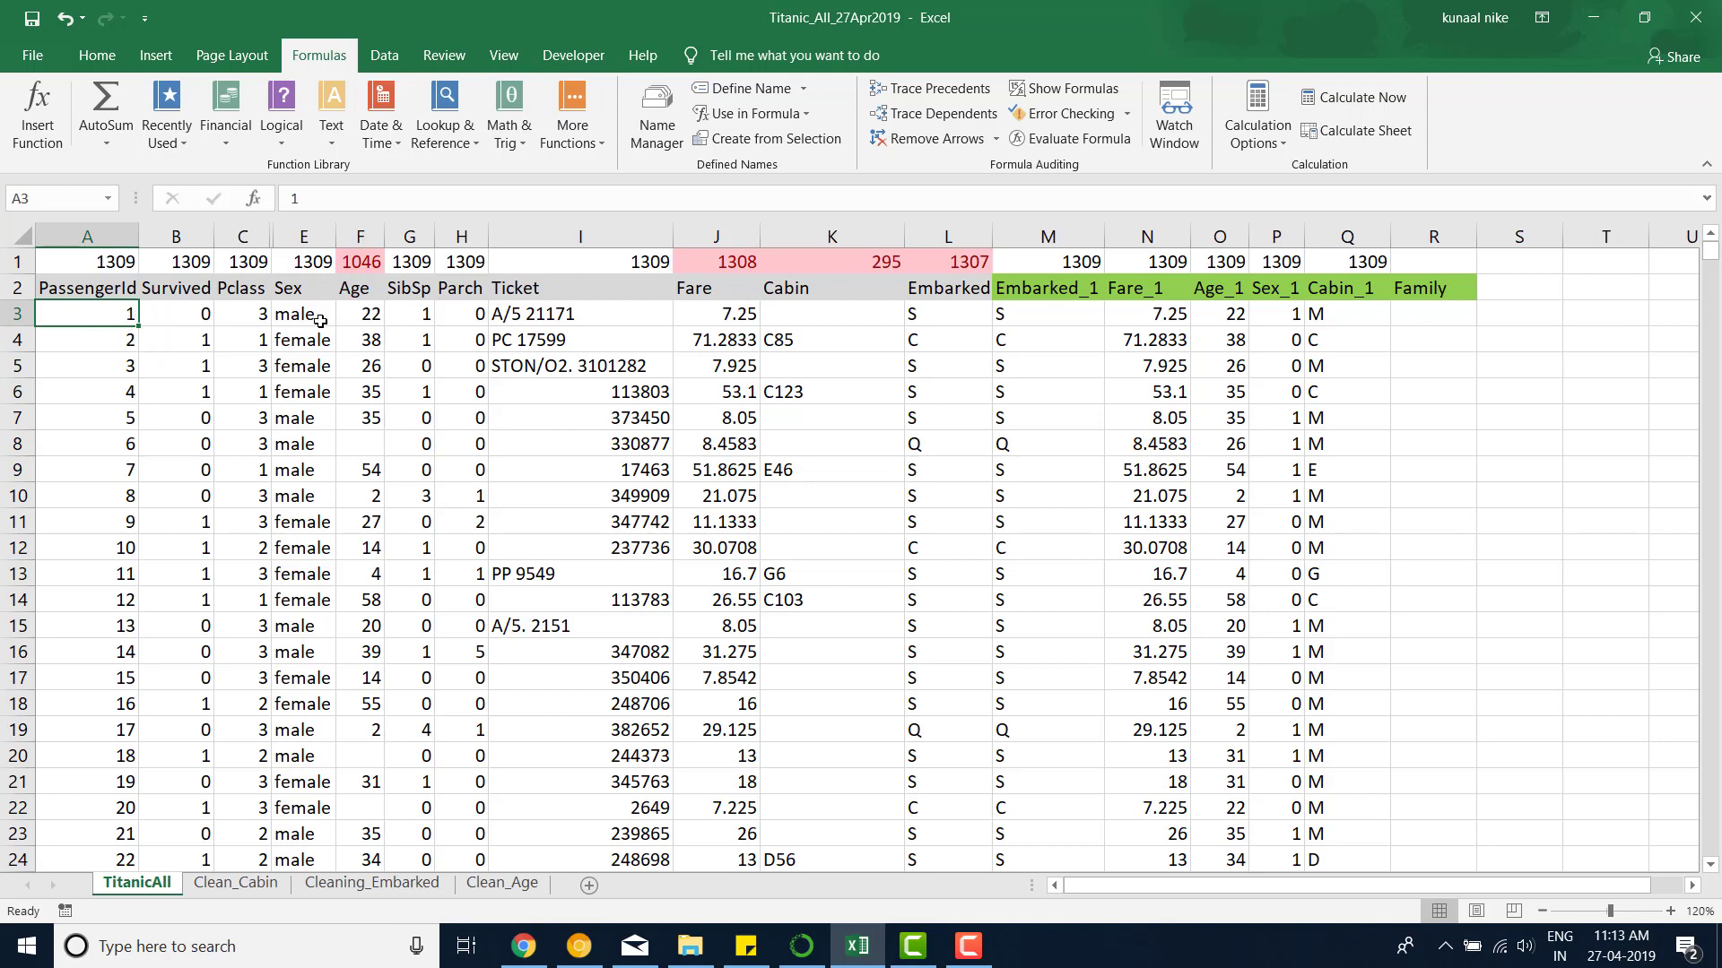
pyautogui.click(411, 316)
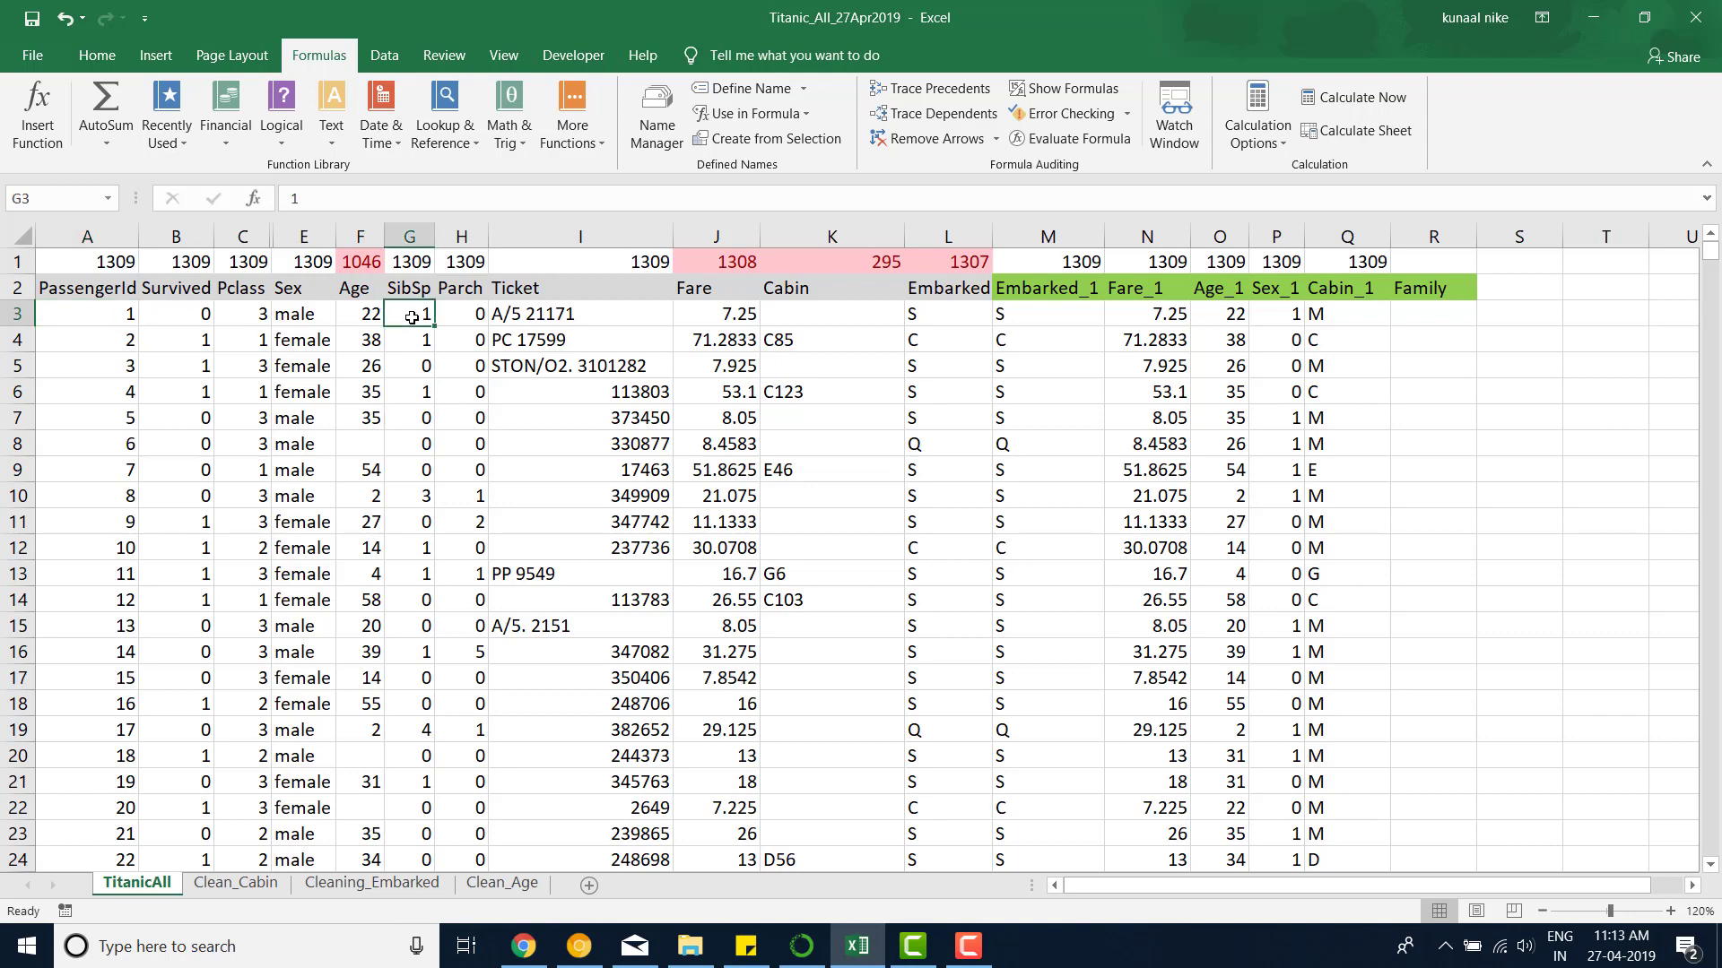
pyautogui.click(463, 317)
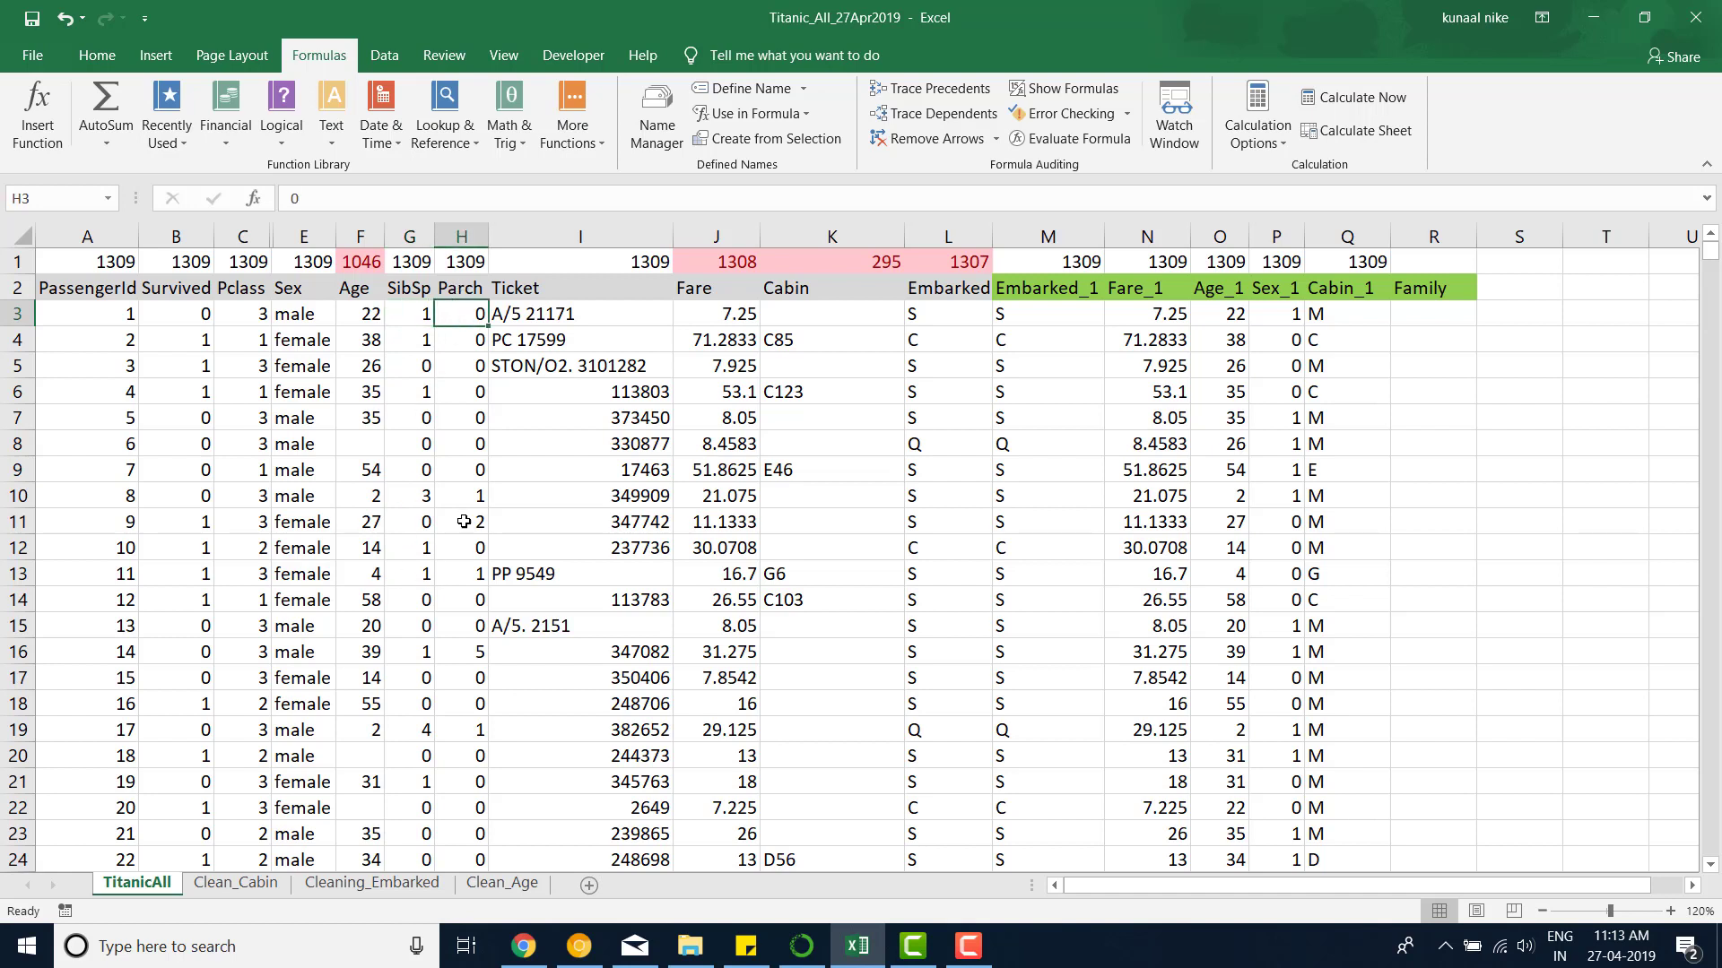
pyautogui.moveTo(468, 496); pyautogui.dragTo(99, 494)
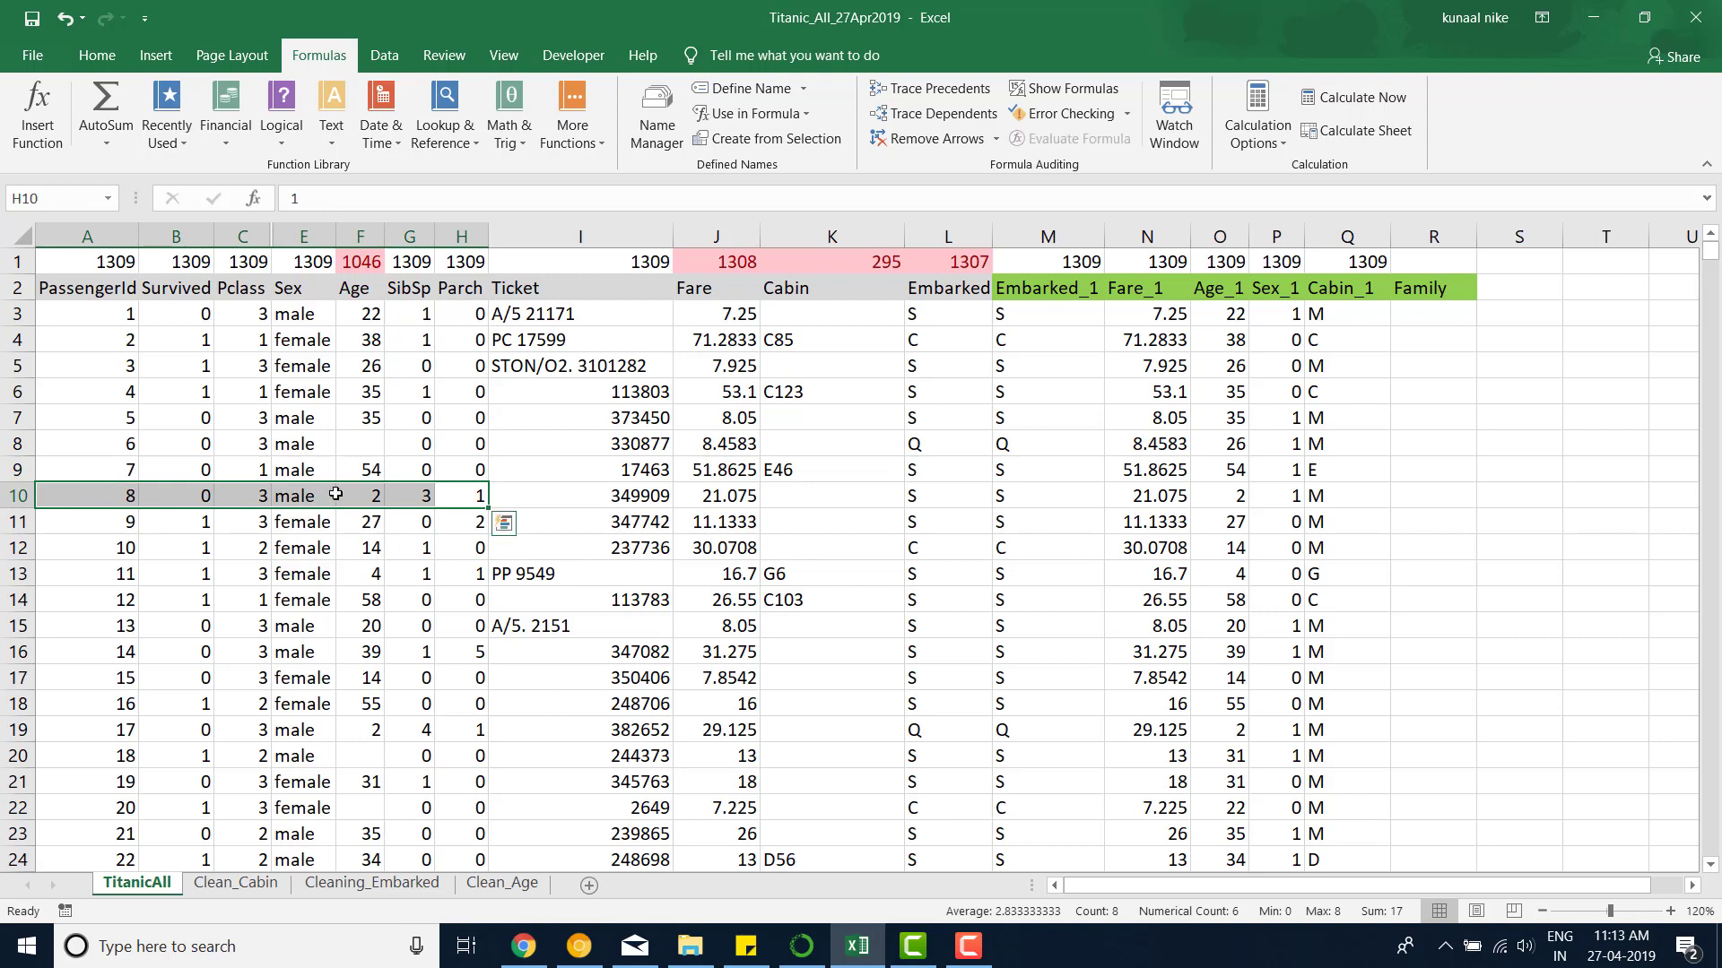
pyautogui.click(426, 499)
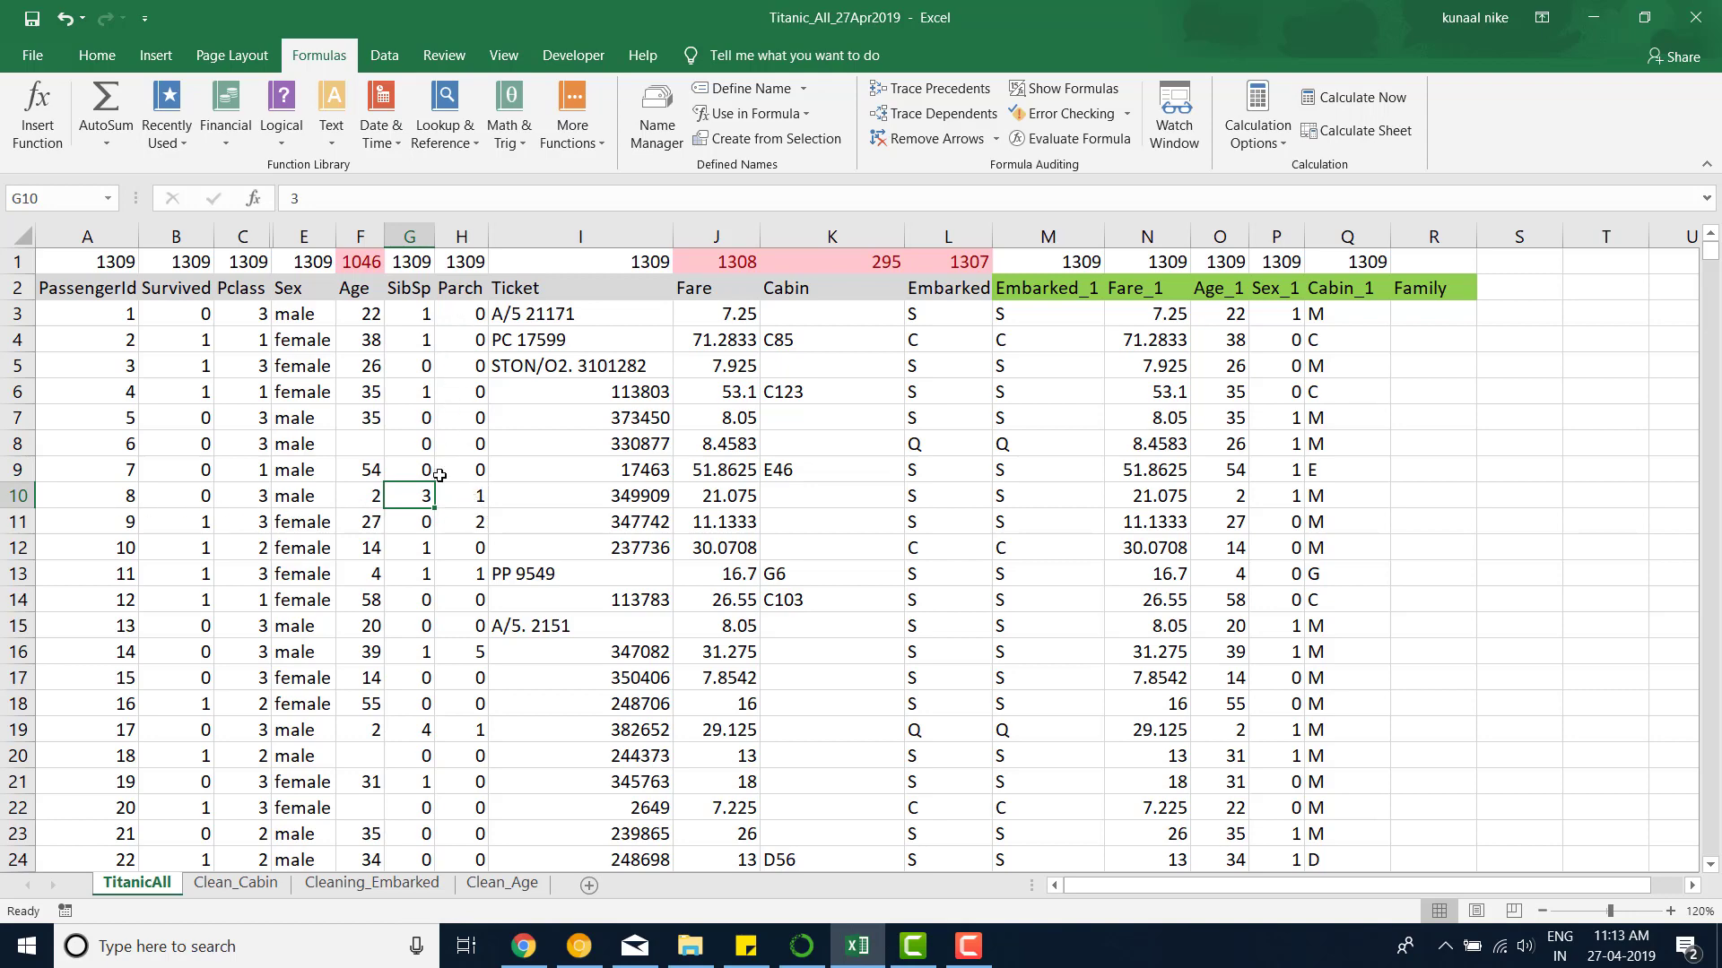
pyautogui.click(466, 492)
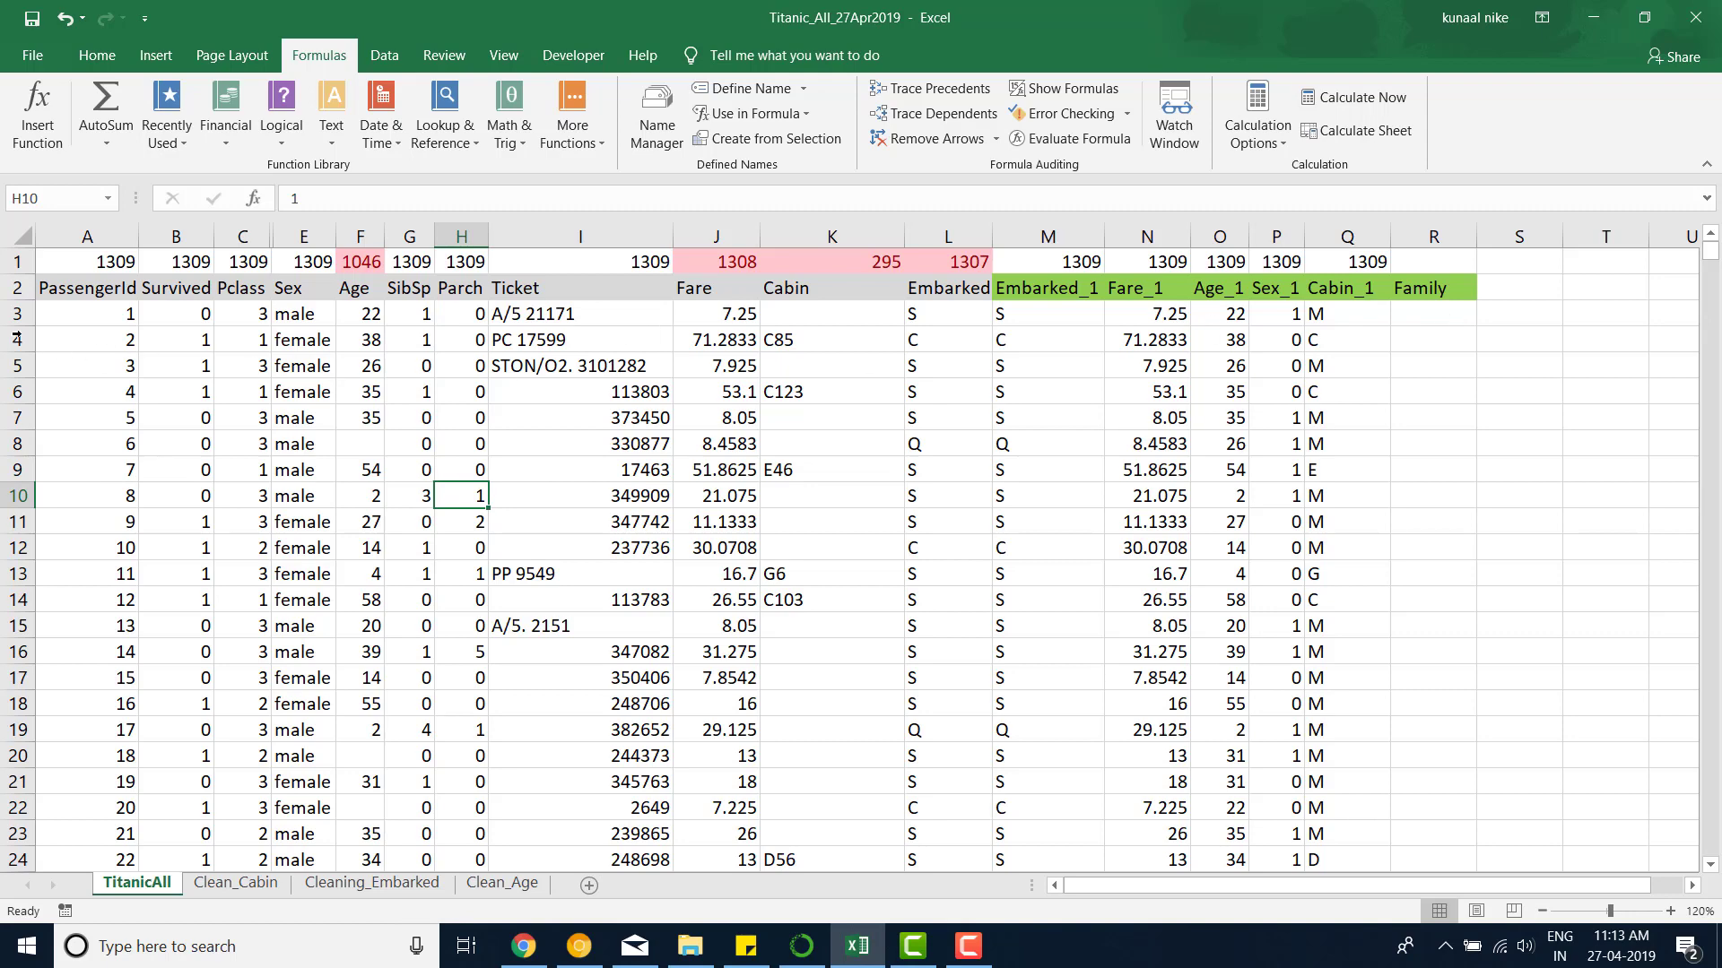
# Step: Enter a SUM formula in R3 that adds G3:H3 and 1 to compute the family size
pyautogui.click(1434, 315)
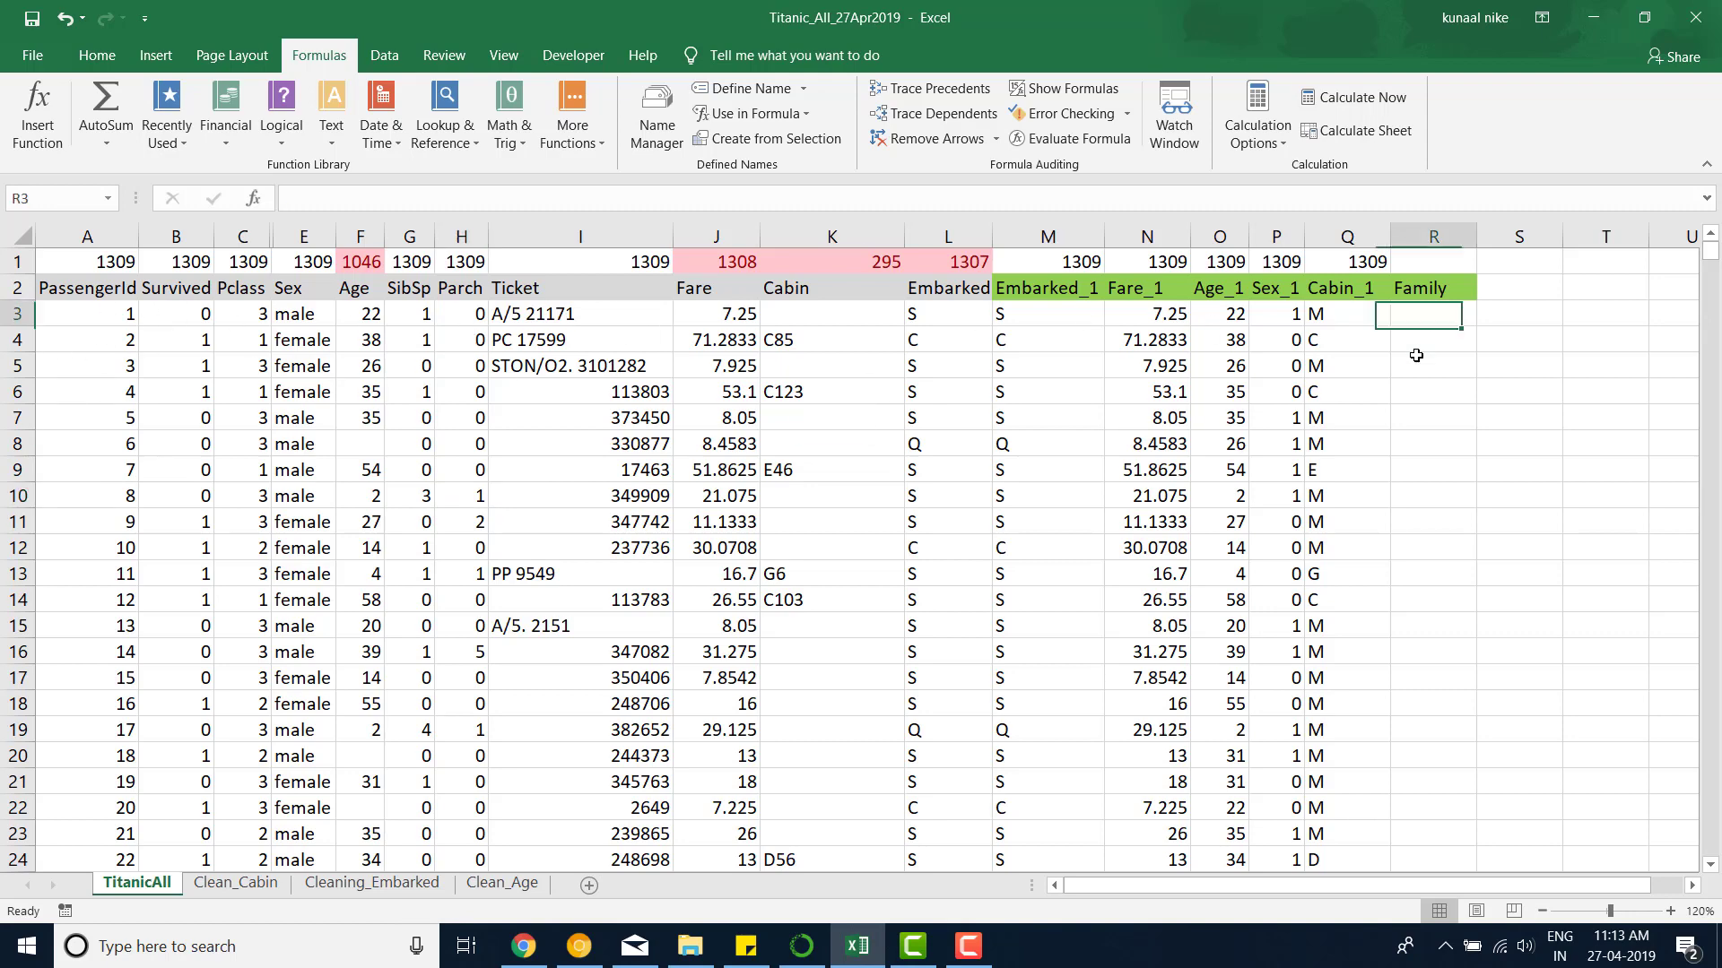
pyautogui.write('=SUM(')
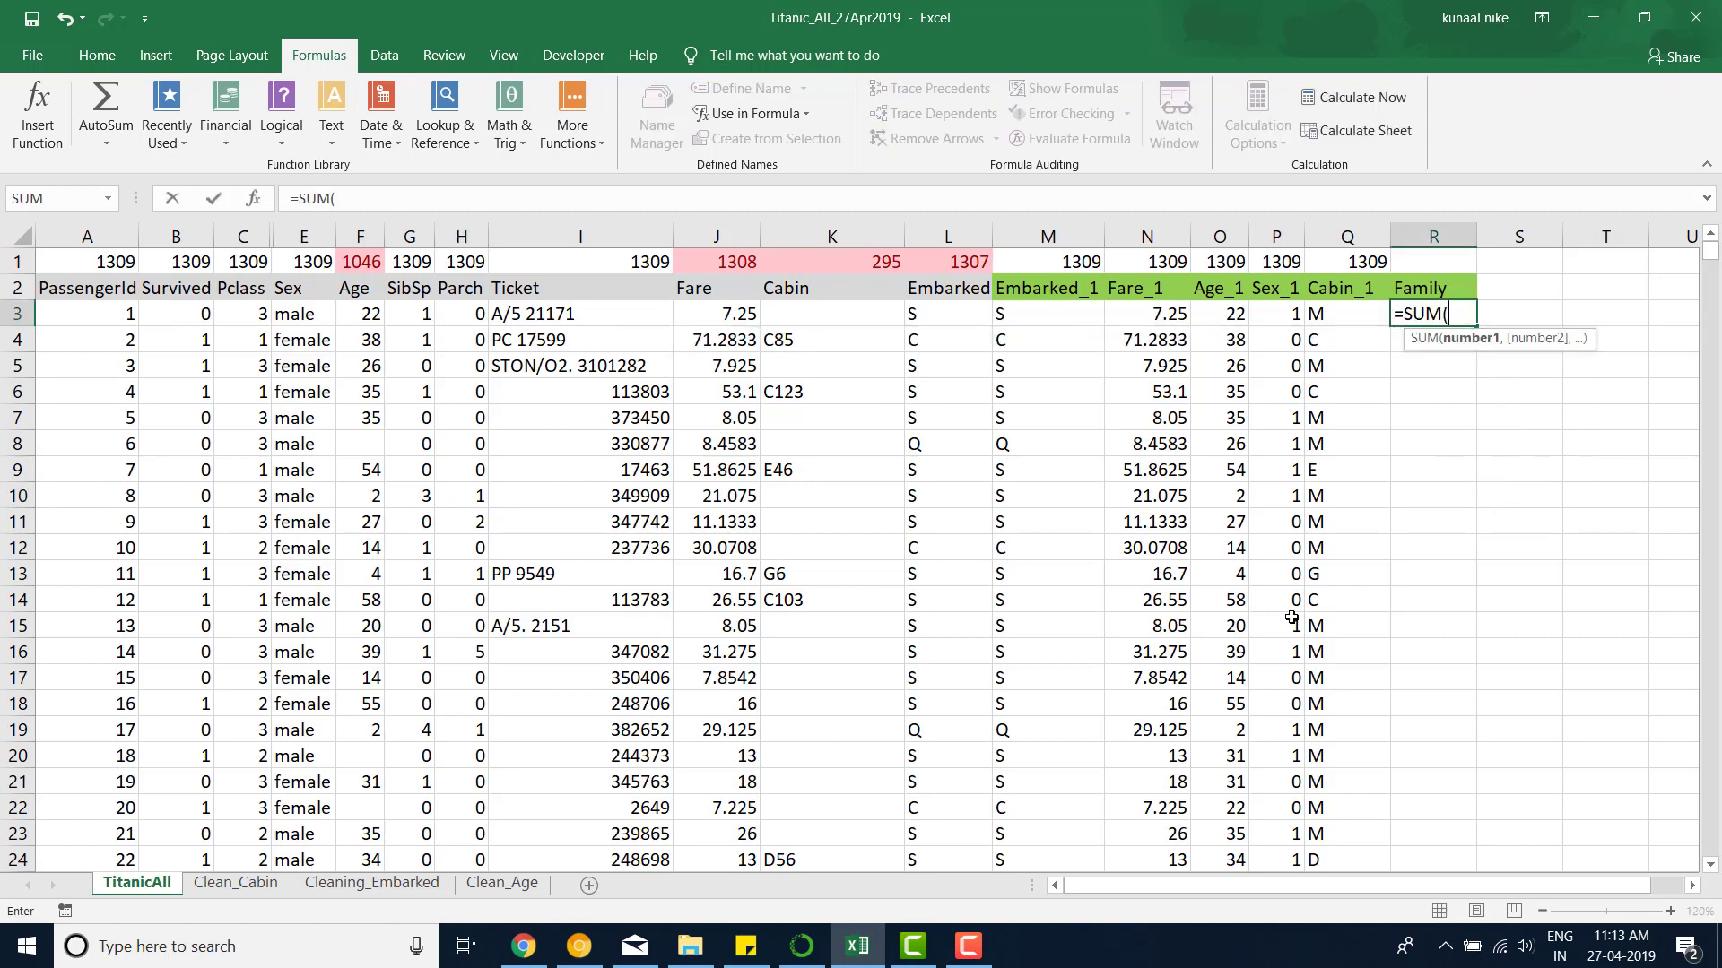
pyautogui.press('Left')
pyautogui.press('Left')
pyautogui.press('Left')
pyautogui.press('Left')
pyautogui.press('Left')
pyautogui.press('Left')
pyautogui.press('Left')
pyautogui.press('Left')
pyautogui.press('Left')
pyautogui.press('Left')
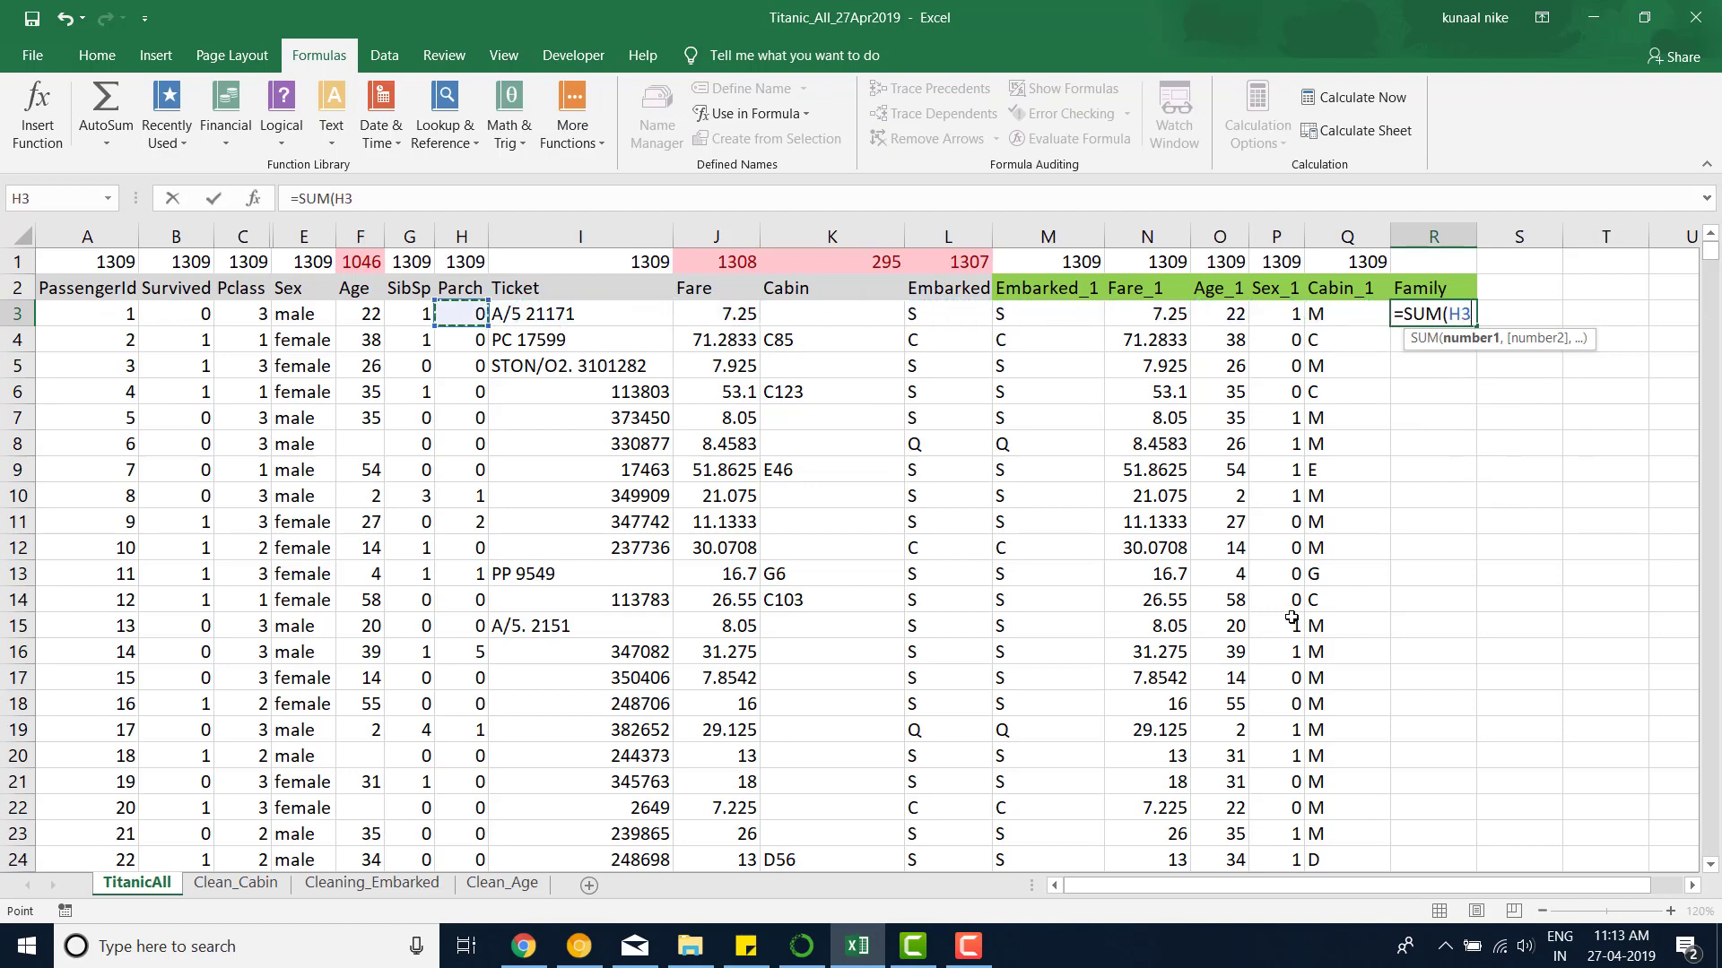
pyautogui.hotkey('shift', 'Left')
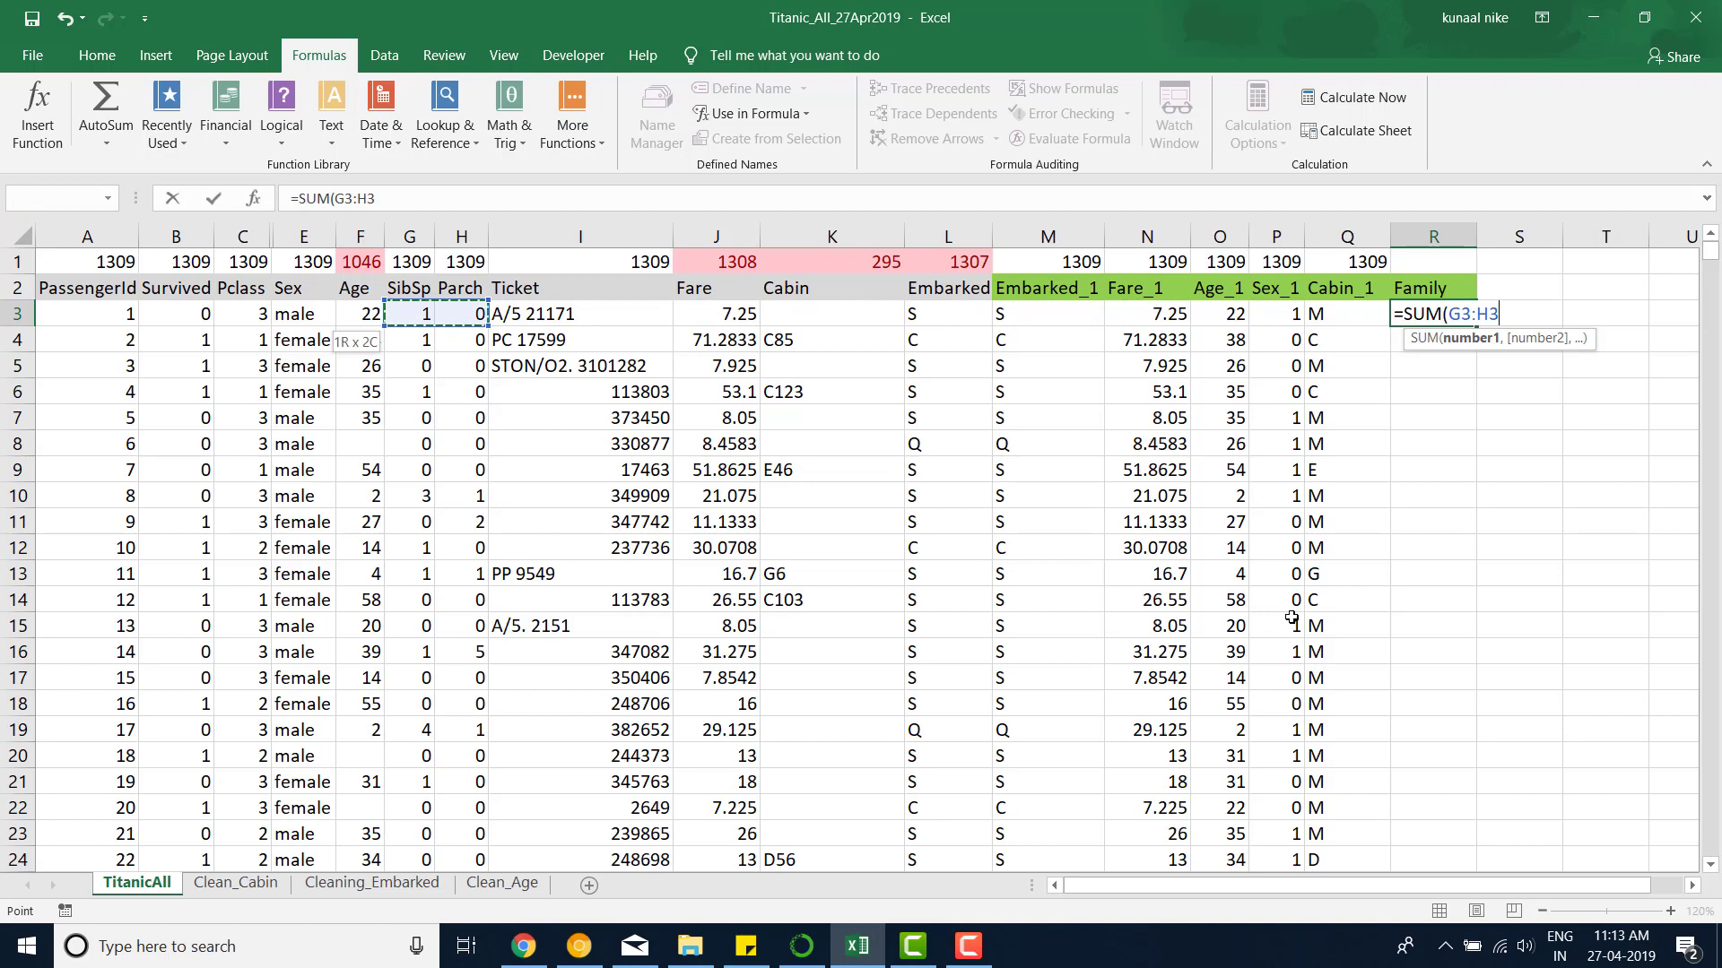
pyautogui.write(',1')
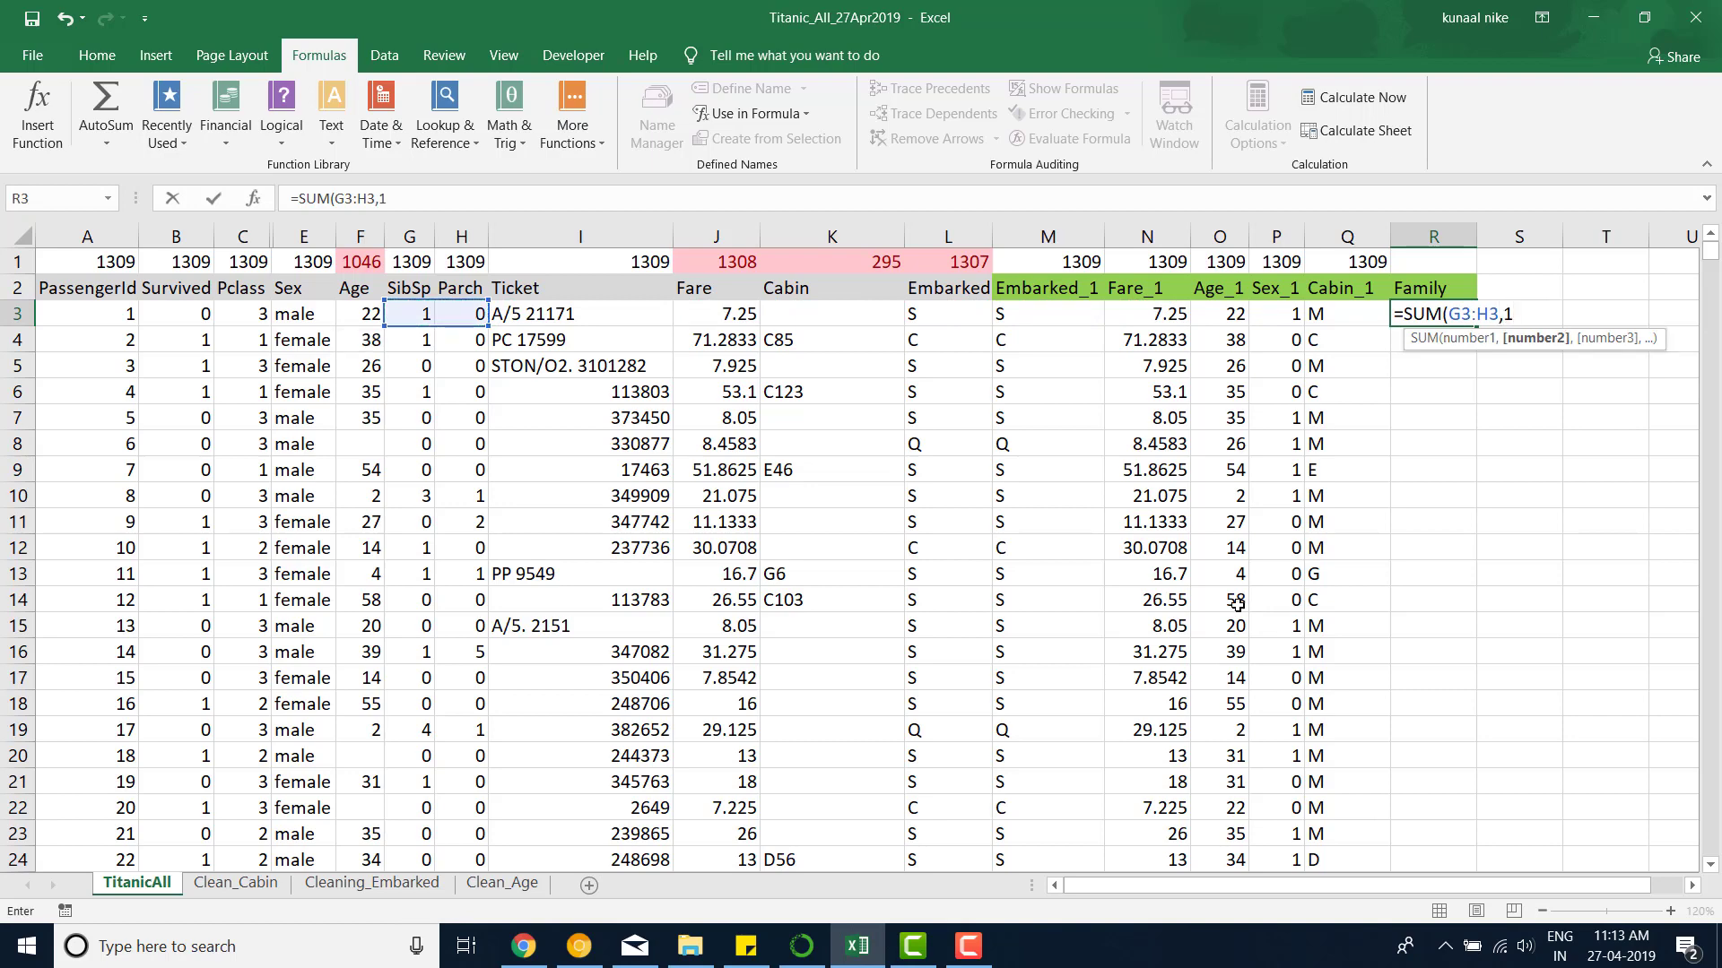
pyautogui.press('Return')
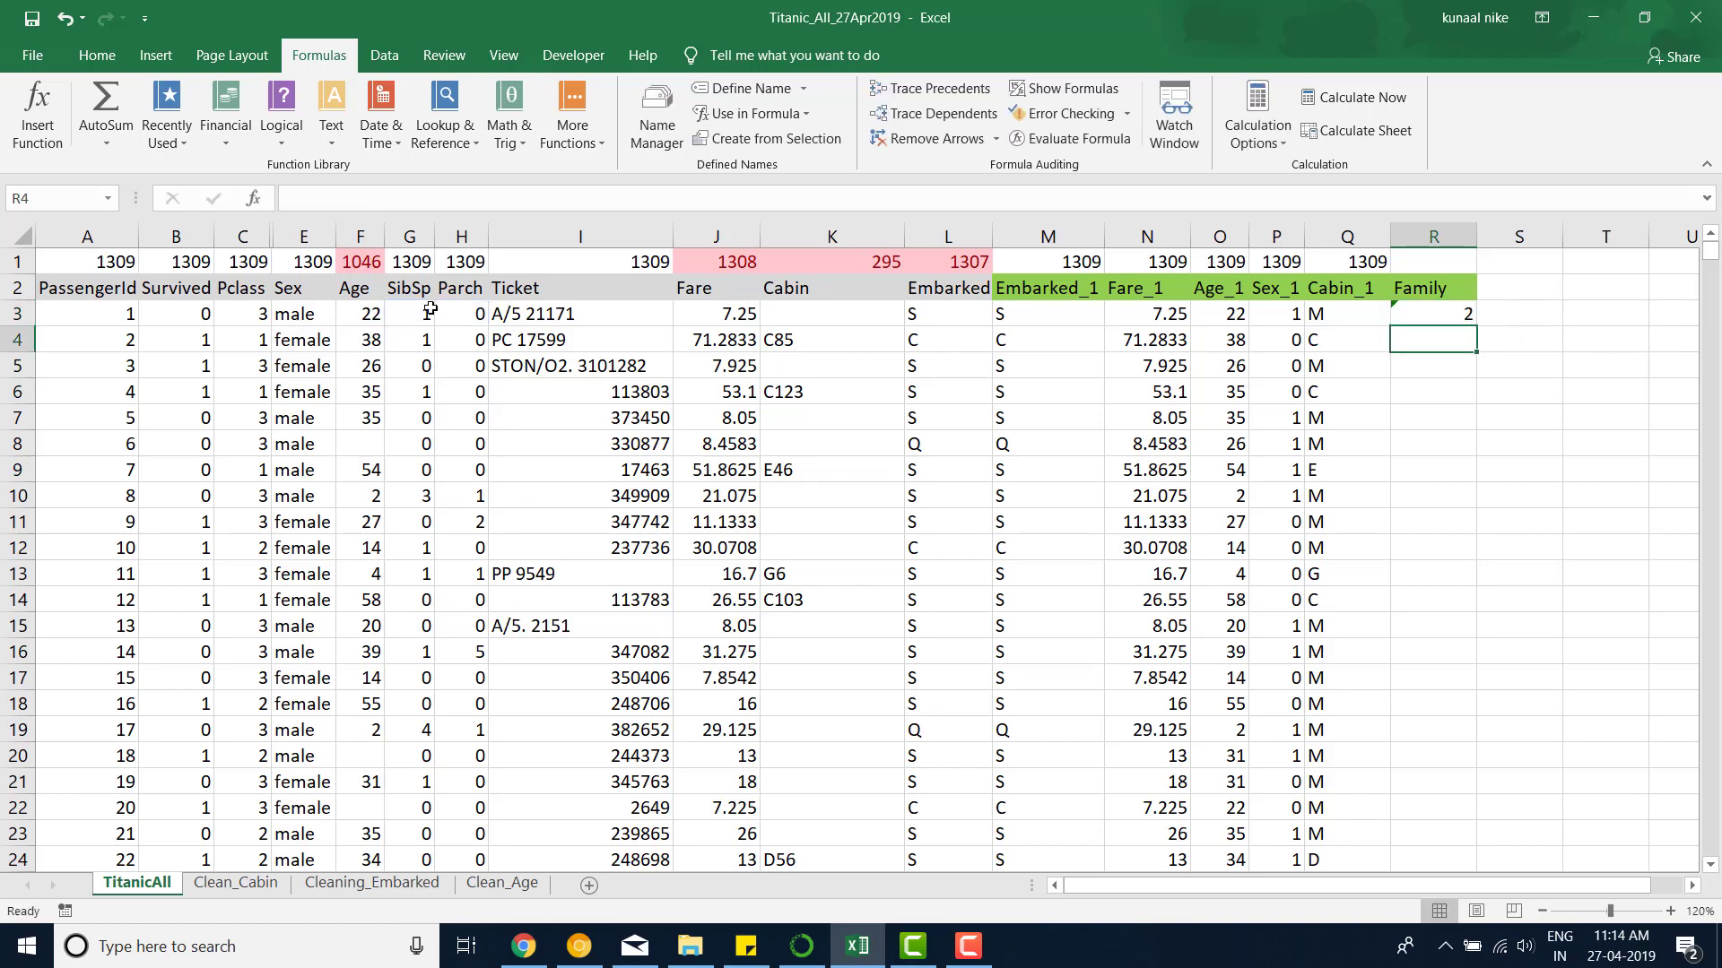
# Step: Fill the Family formula from R3 down the whole column and ignore its adjacent-cells formula error
pyautogui.moveTo(423, 313); pyautogui.dragTo(449, 313)
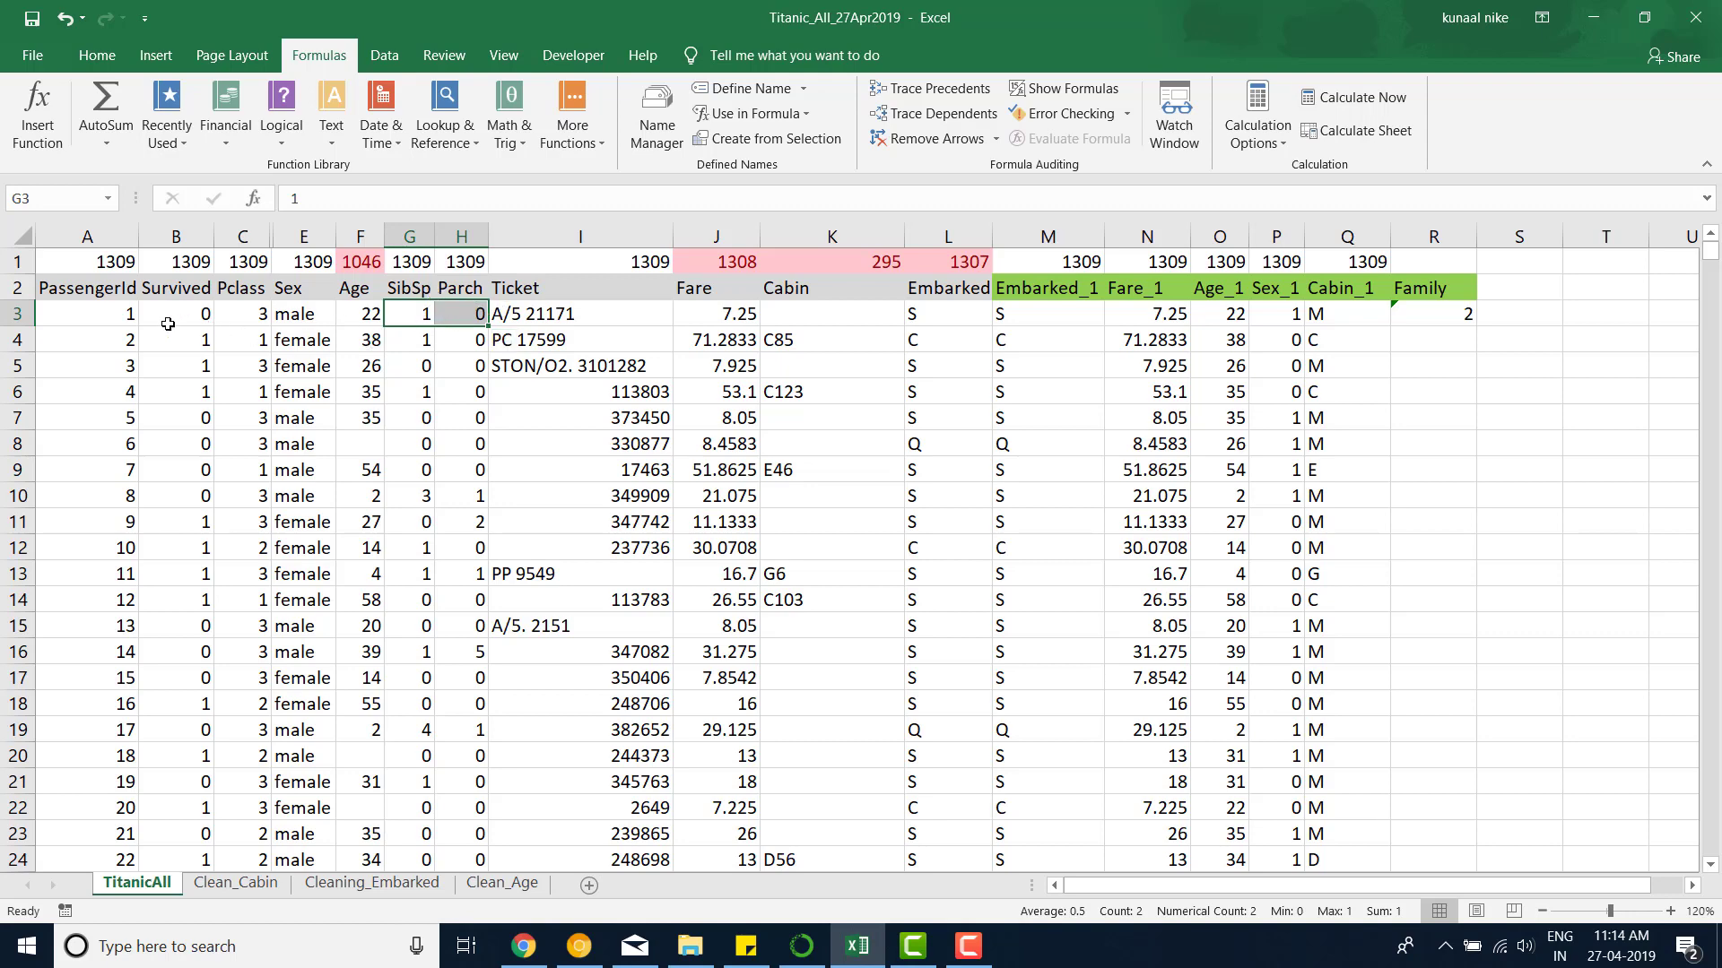
pyautogui.click(1437, 316)
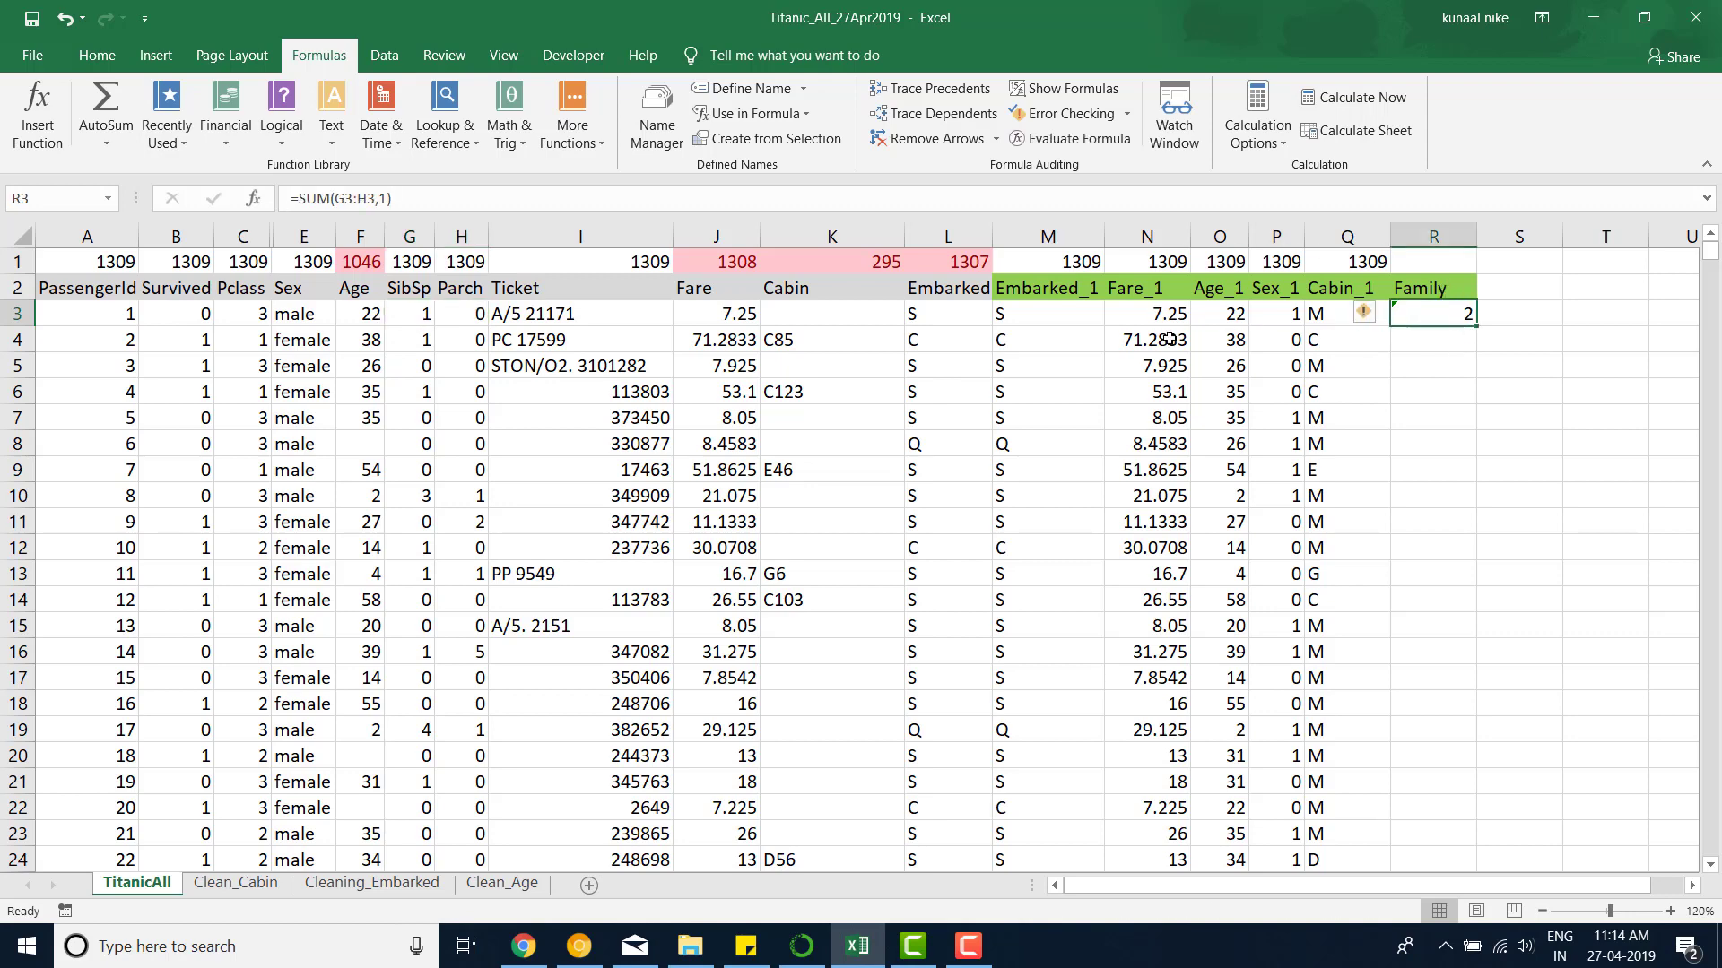
pyautogui.doubleClick(1475, 329)
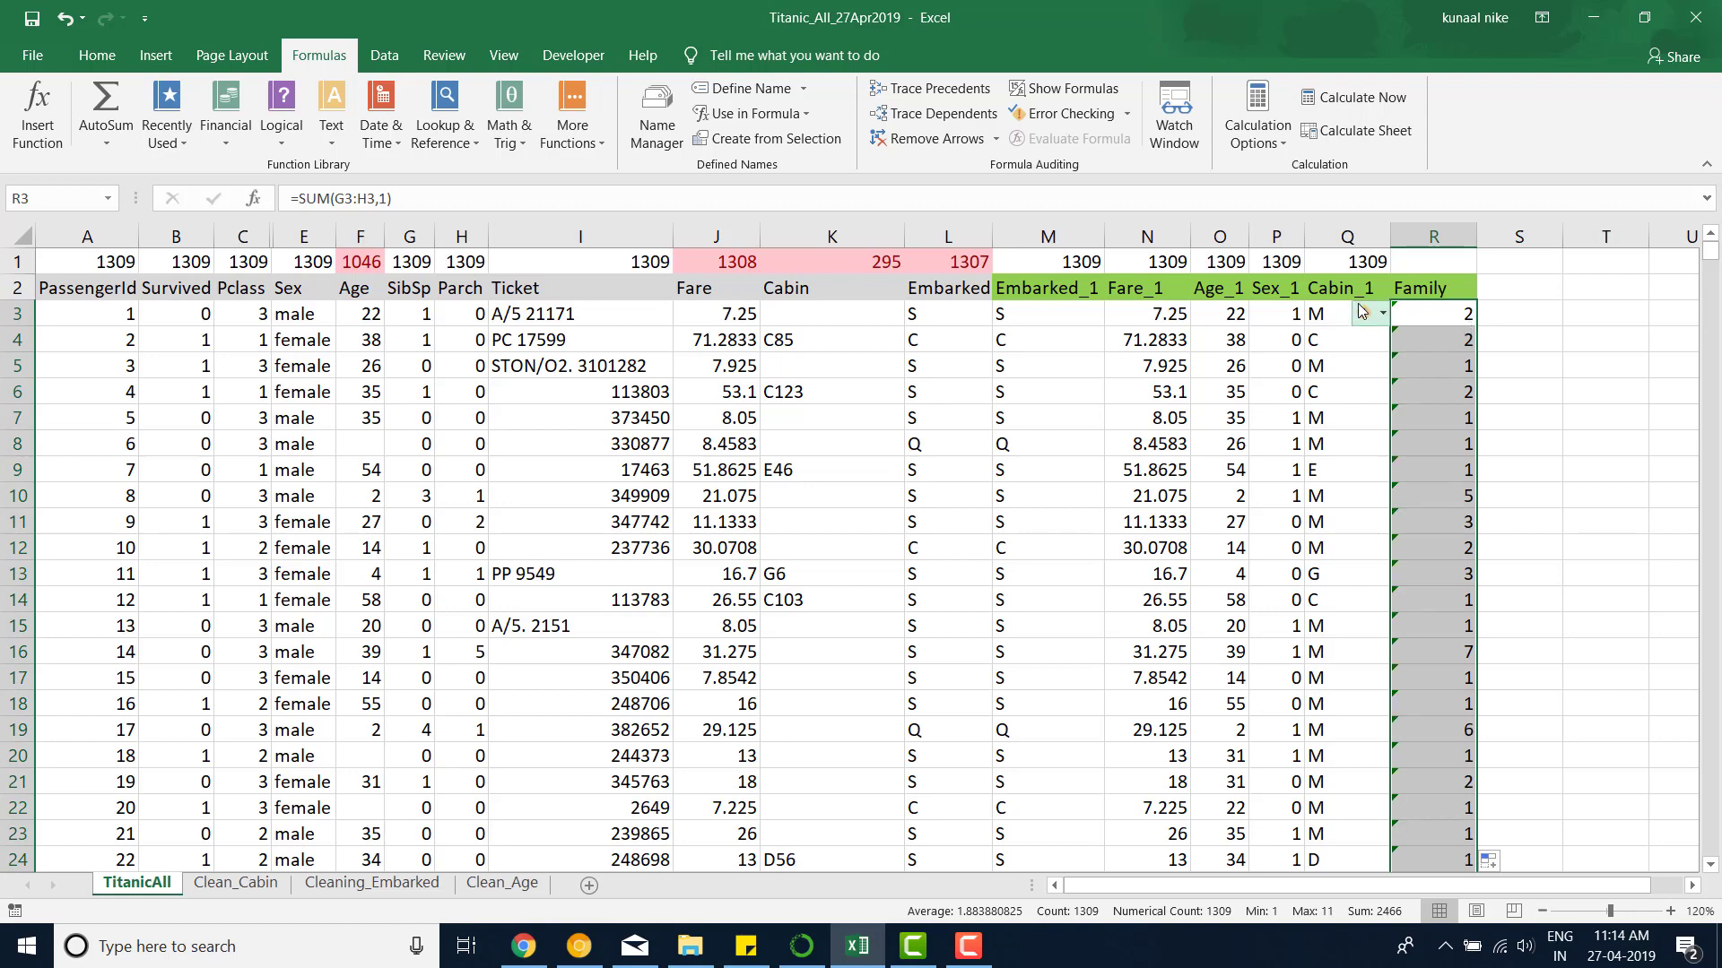
pyautogui.click(1381, 313)
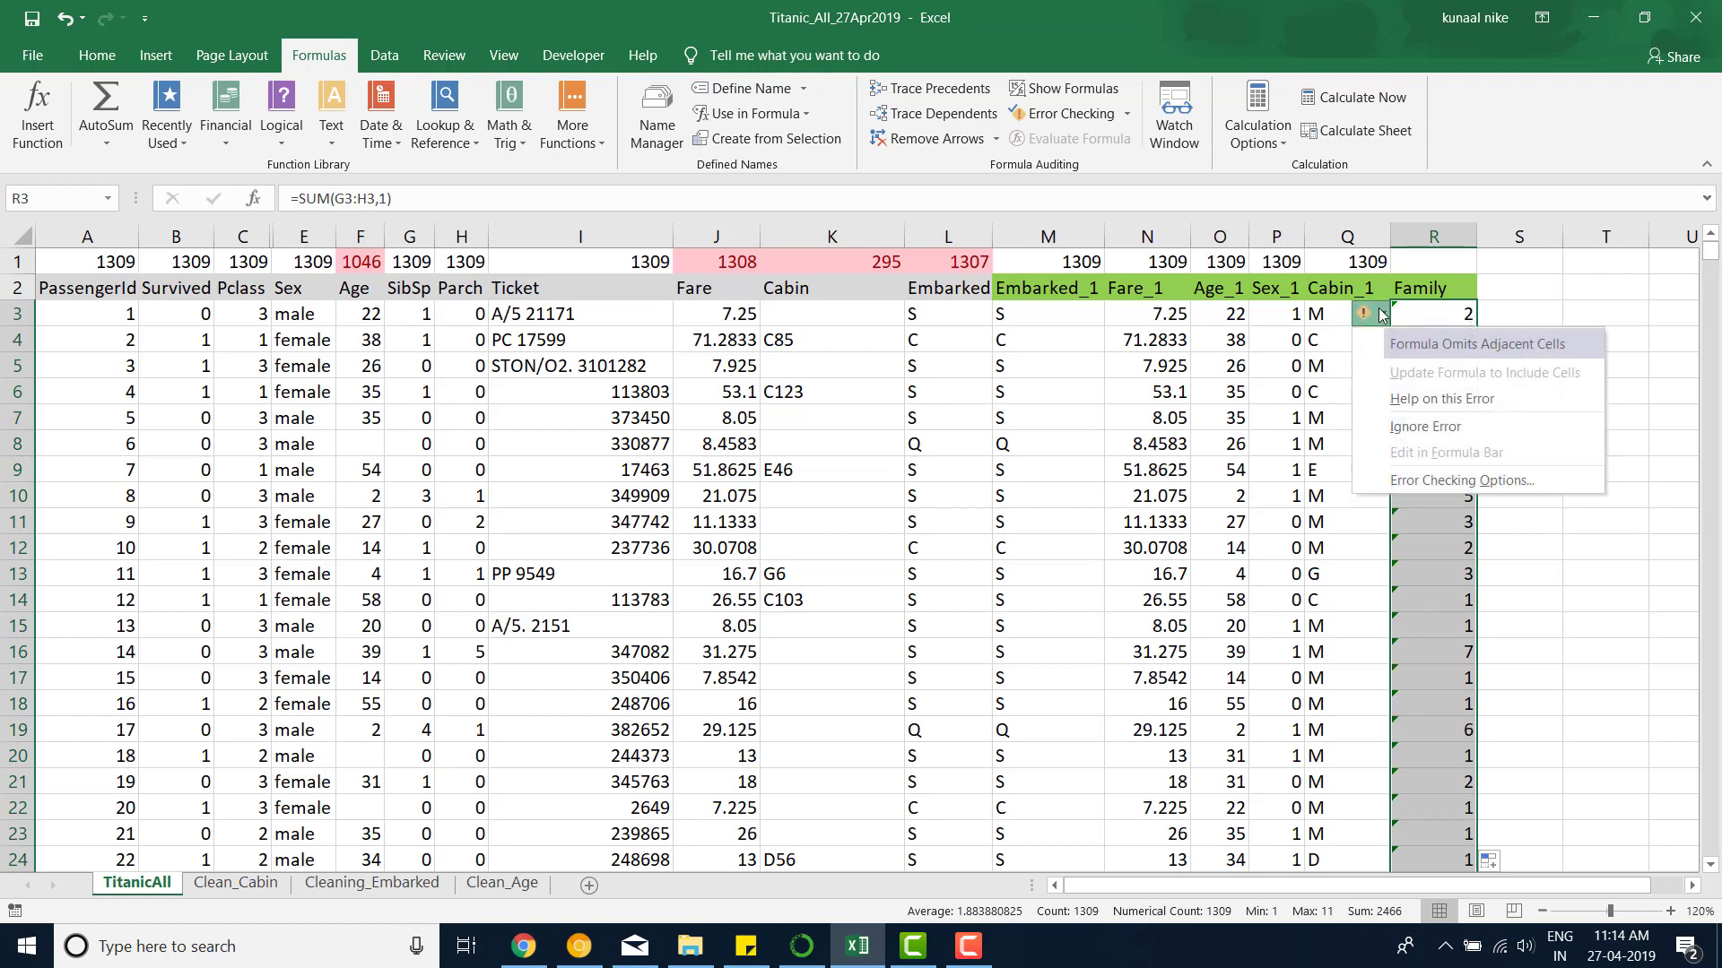
pyautogui.click(1461, 425)
pyautogui.click(1430, 384)
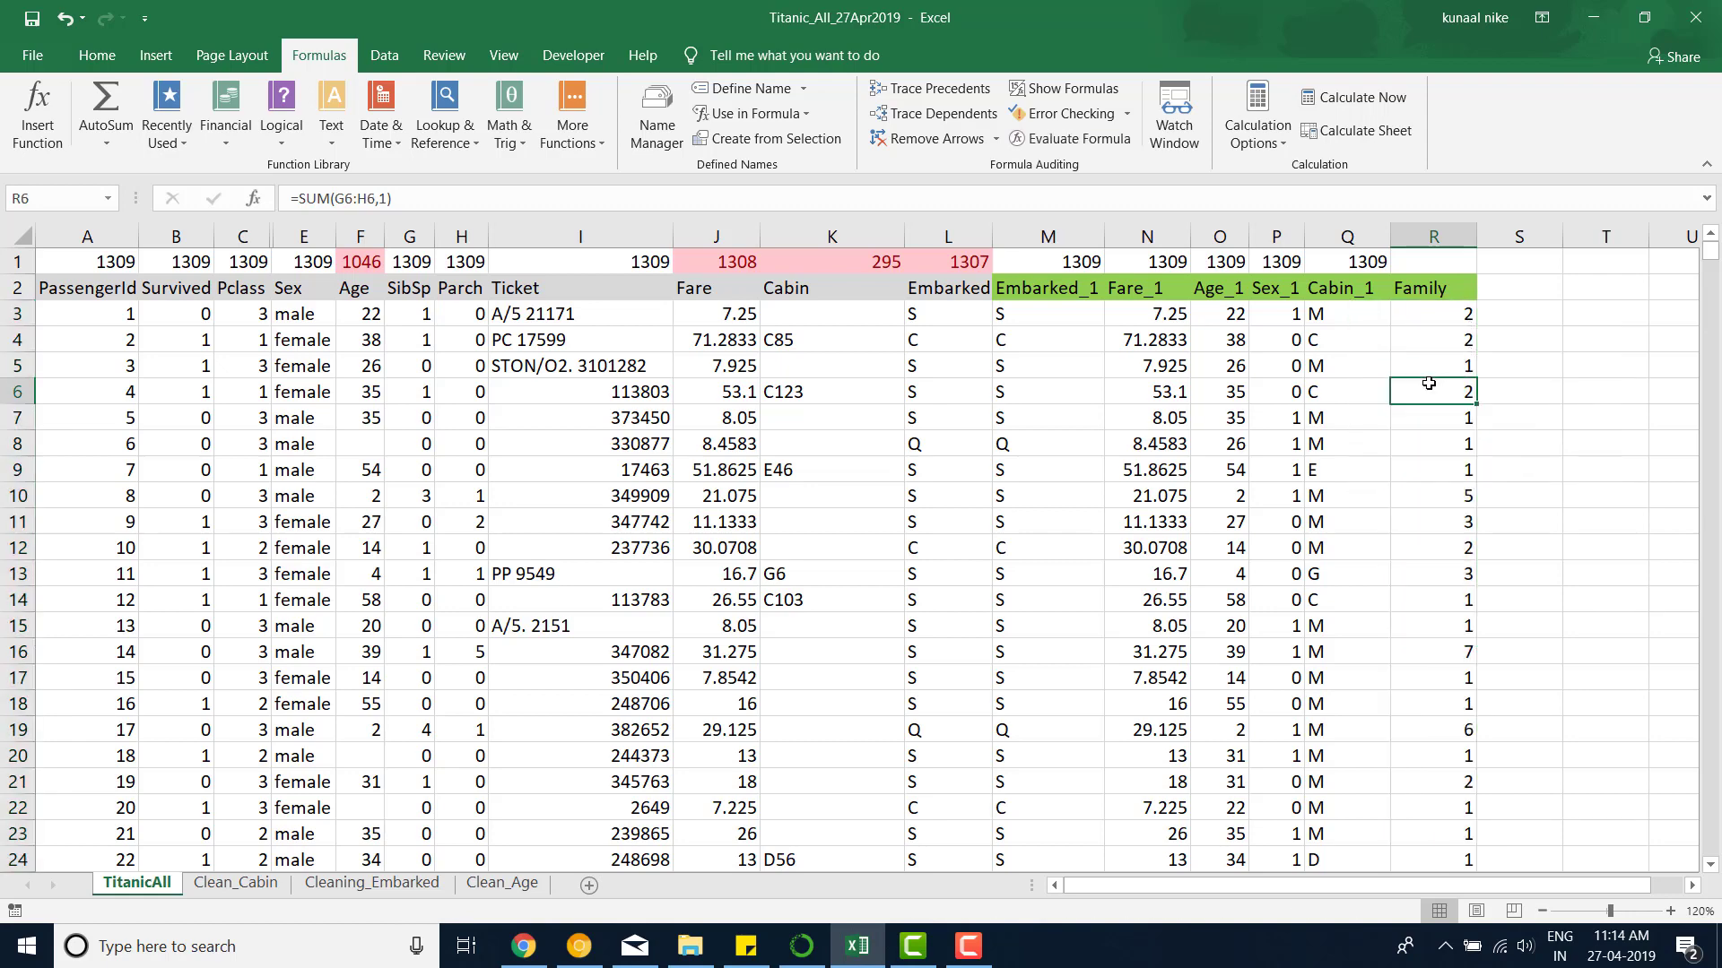
# Step: Check the Family results of passengers 1 and 3 against their SibSp and Parch values
pyautogui.click(1433, 318)
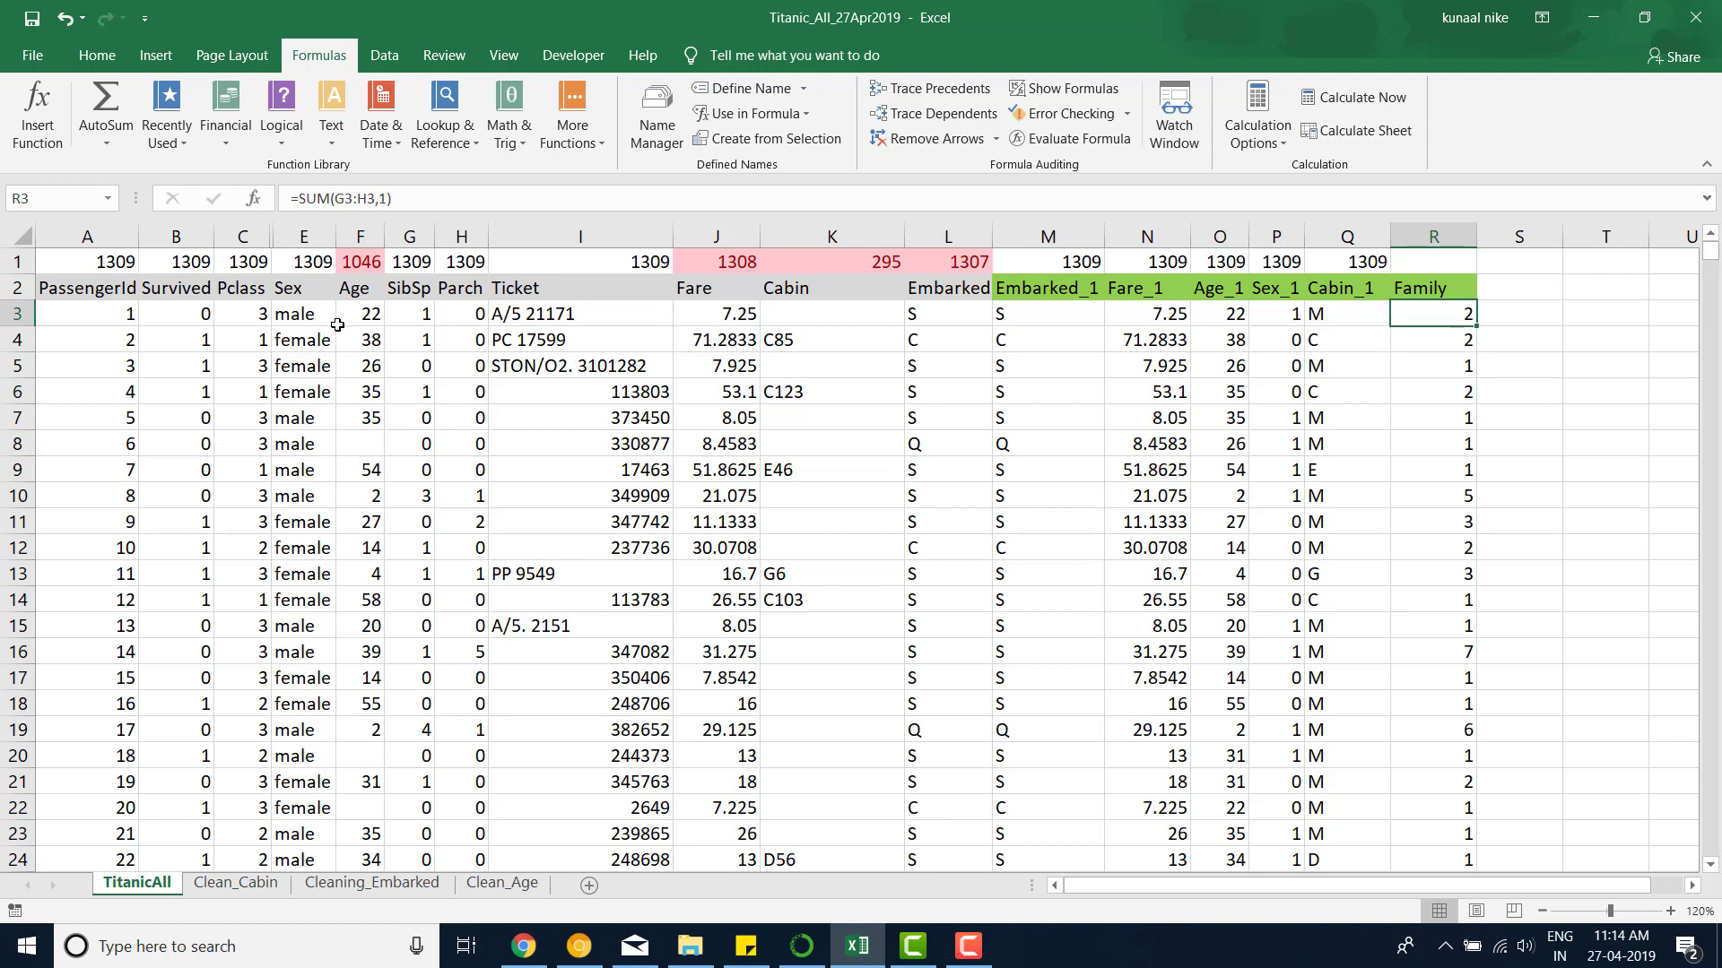
pyautogui.click(436, 315)
pyautogui.moveTo(436, 314); pyautogui.dragTo(471, 316)
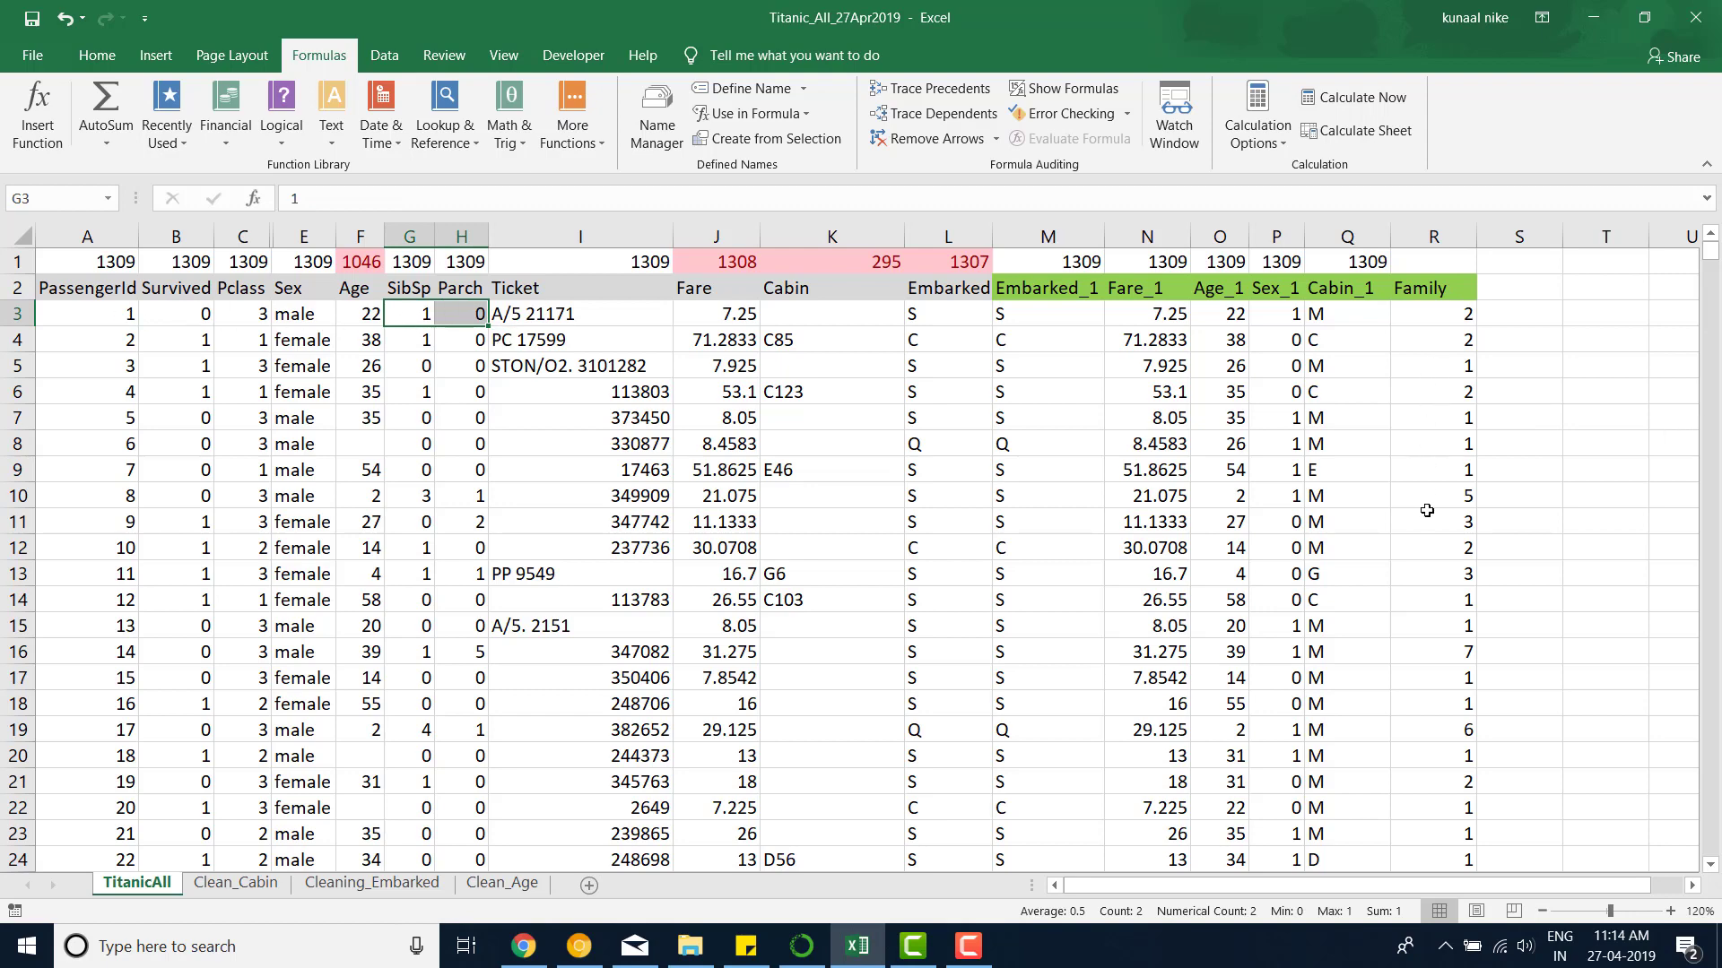
pyautogui.moveTo(1455, 366); pyautogui.dragTo(103, 363)
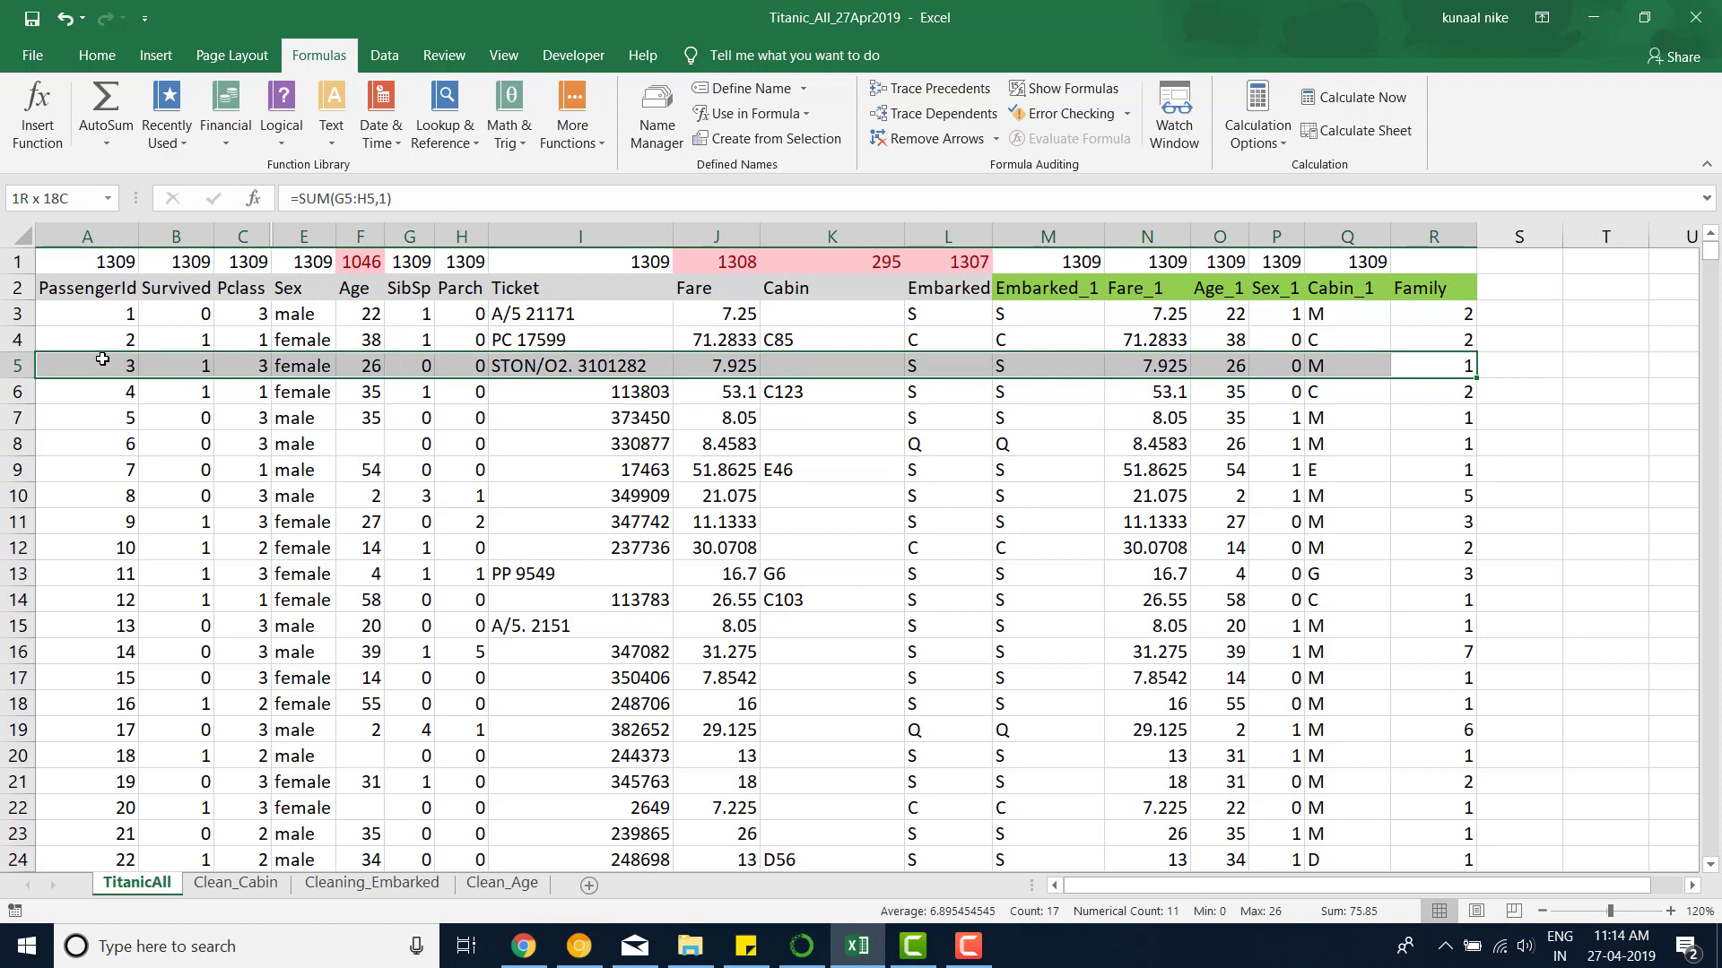
pyautogui.click(1464, 367)
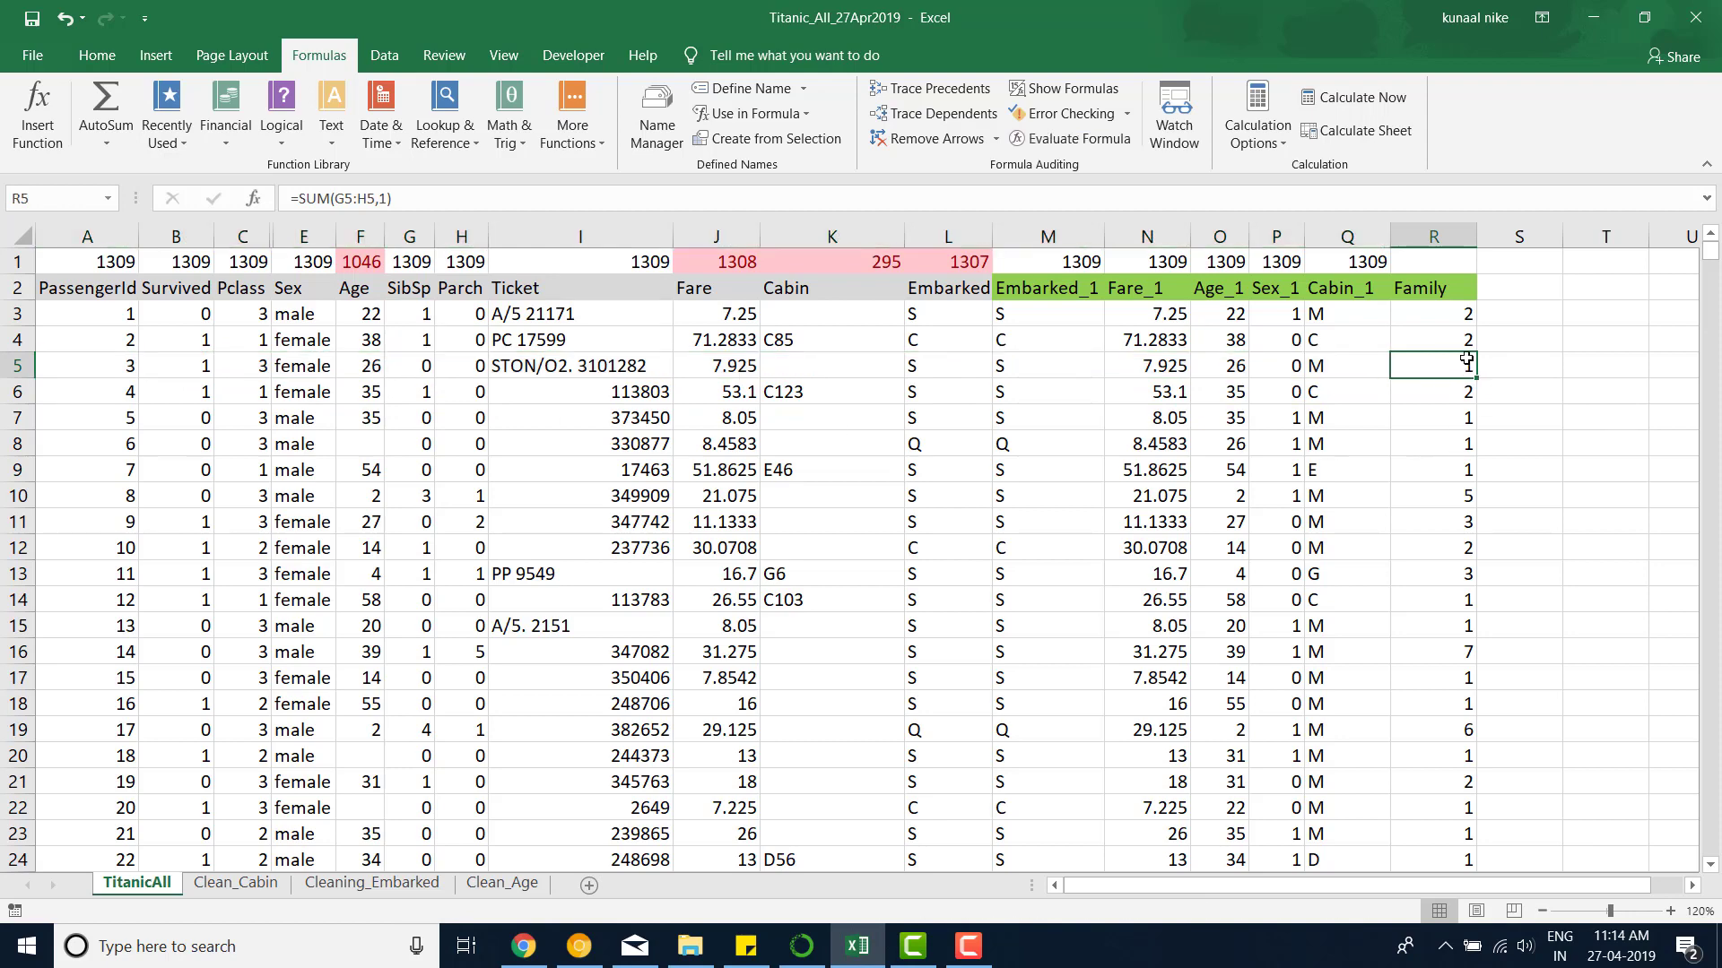
# Step: Enter the header "IsAlone" in cell S2
pyautogui.click(1519, 285)
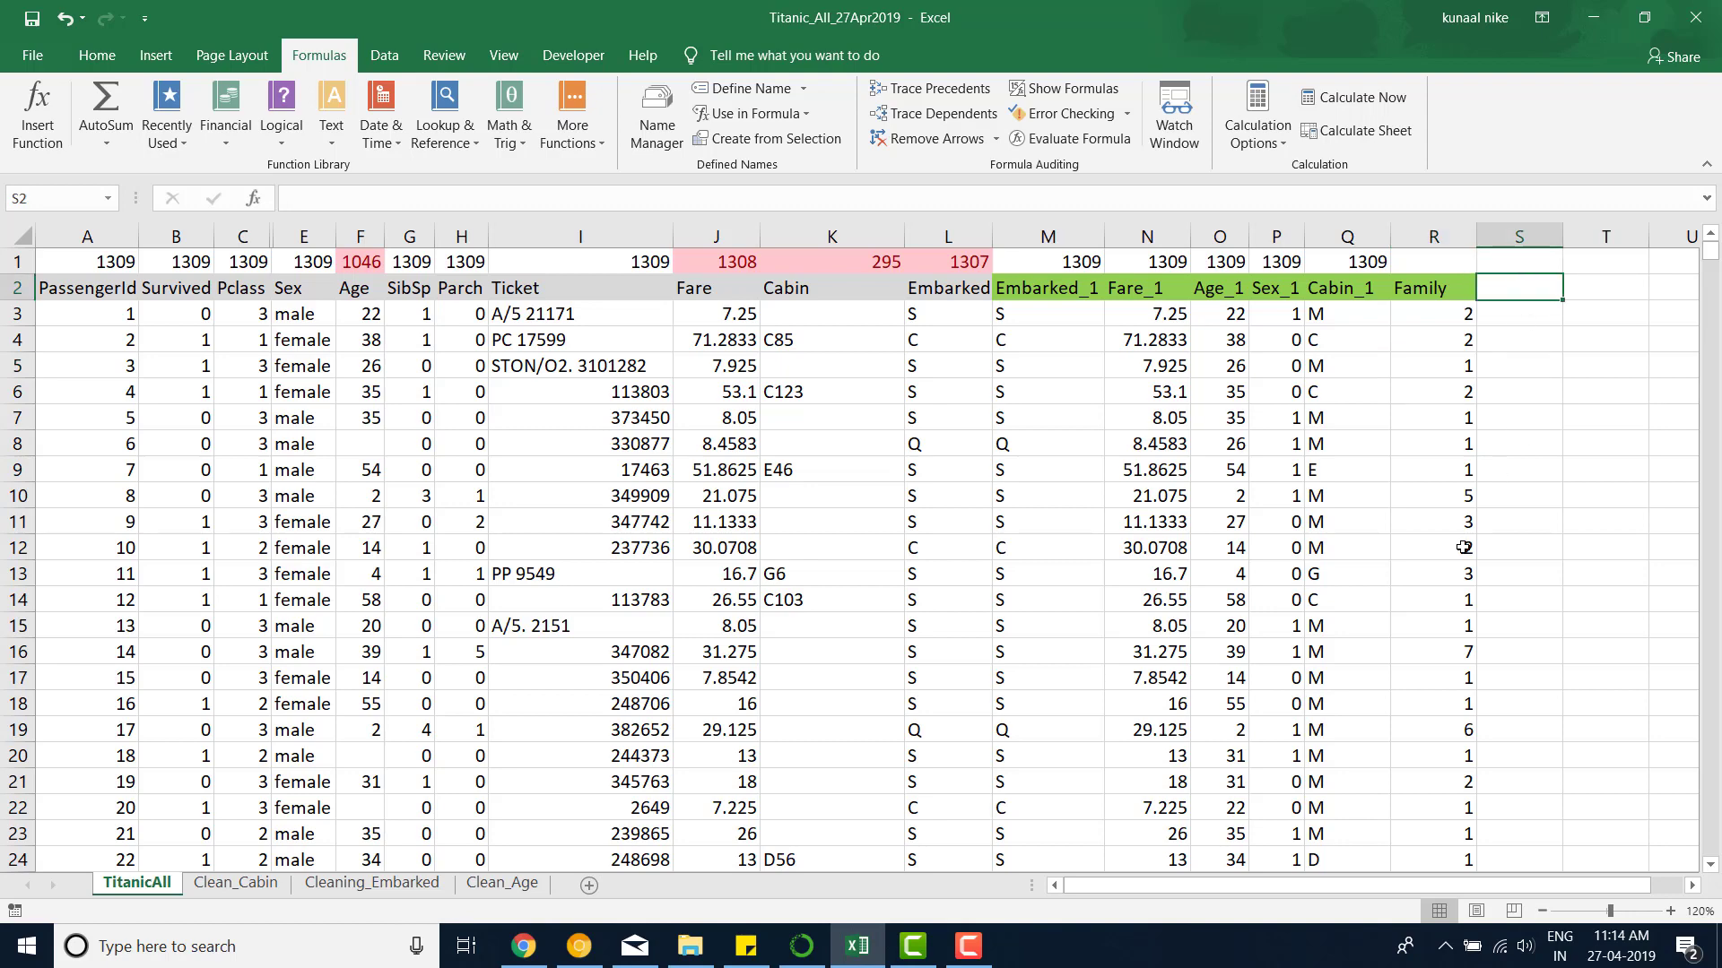
pyautogui.write('Is')
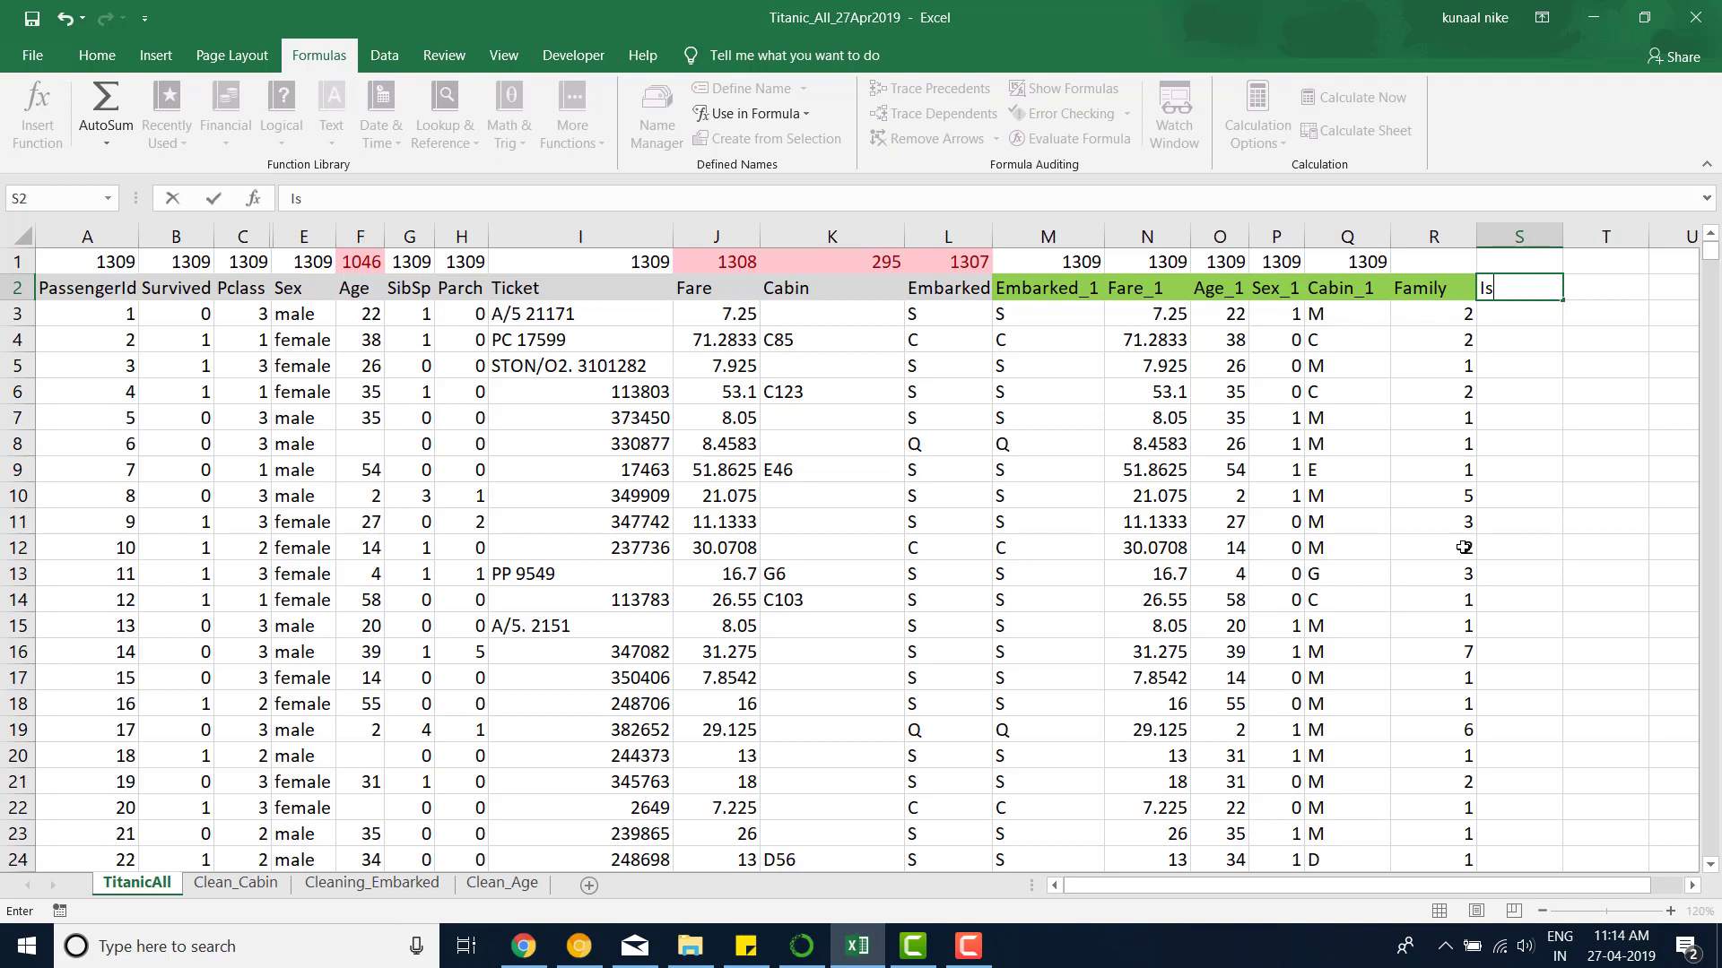
pyautogui.write('Alone')
pyautogui.press('Return')
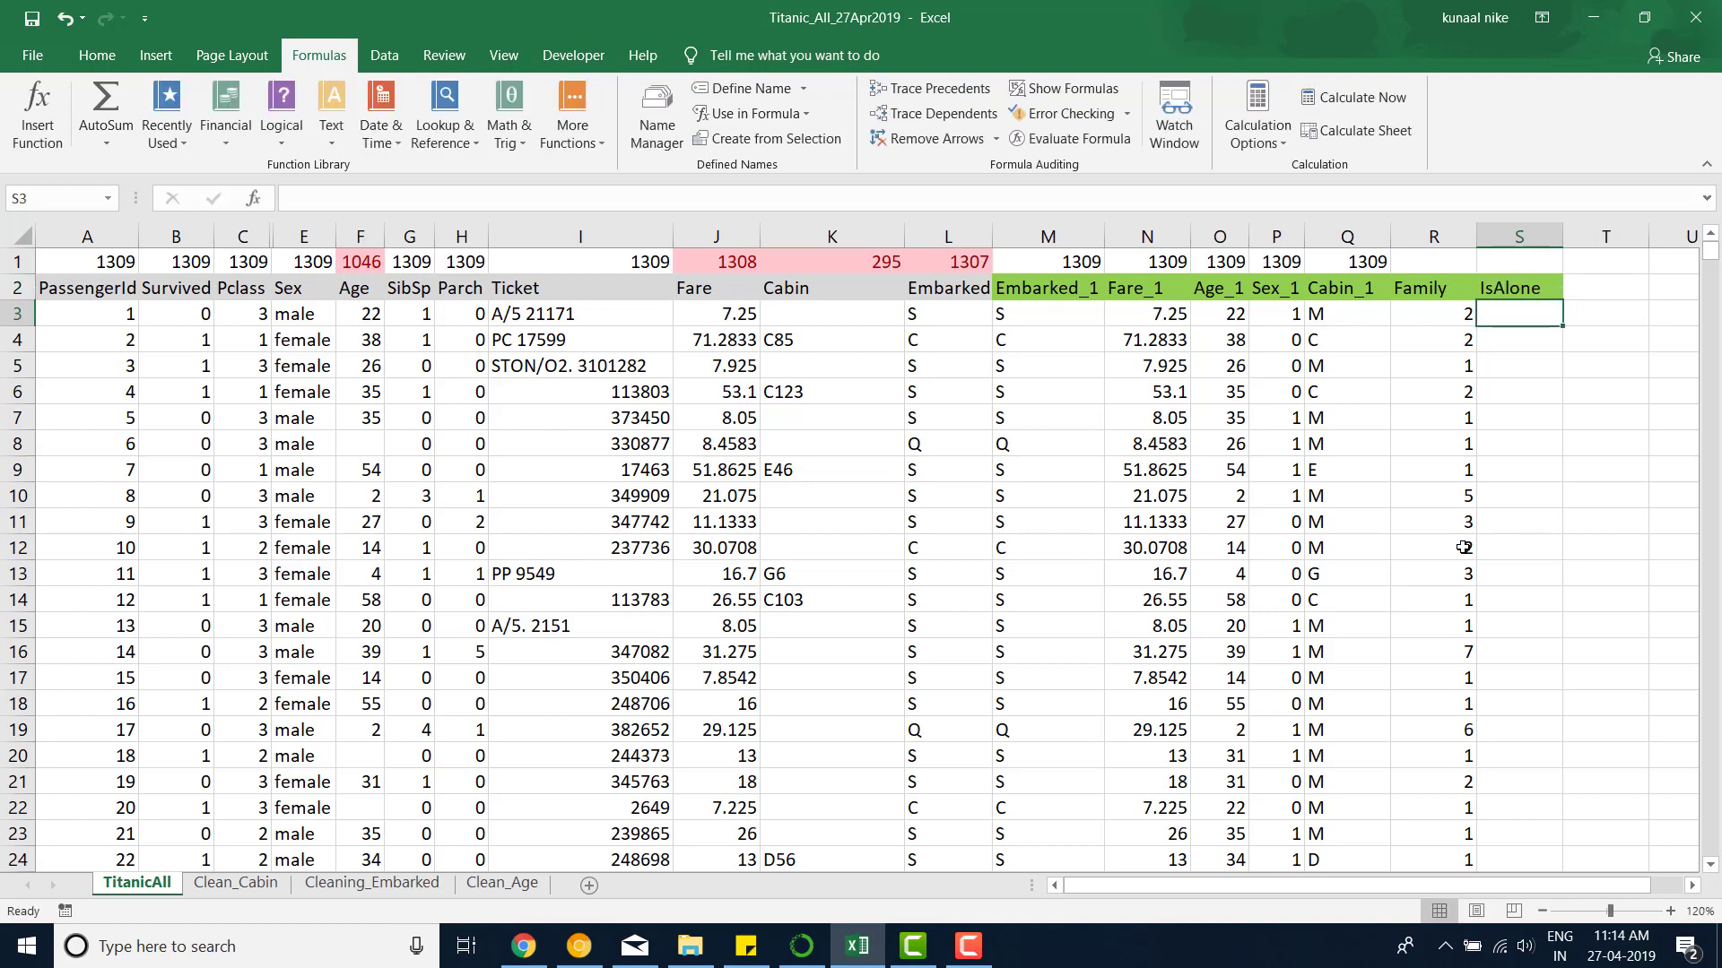
# Step: Enter =IF(R3=1,1,0) in S3 and fill the formula down the whole IsAlone column
pyautogui.write('=IF(')
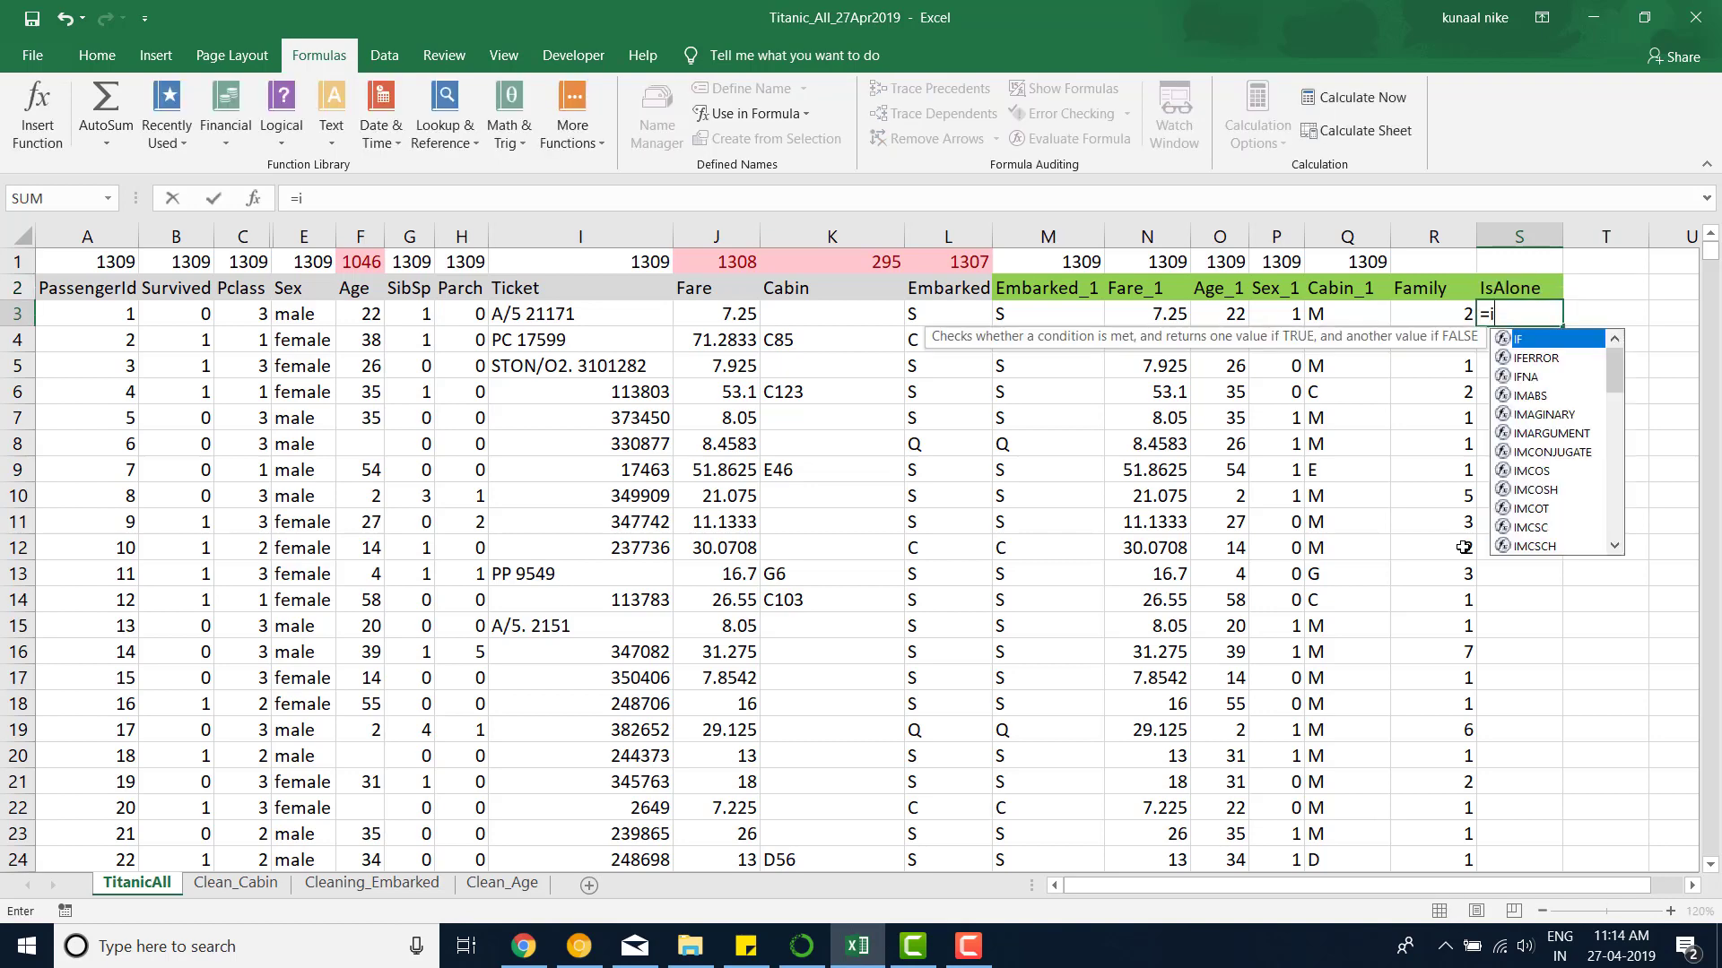
pyautogui.press('Left')
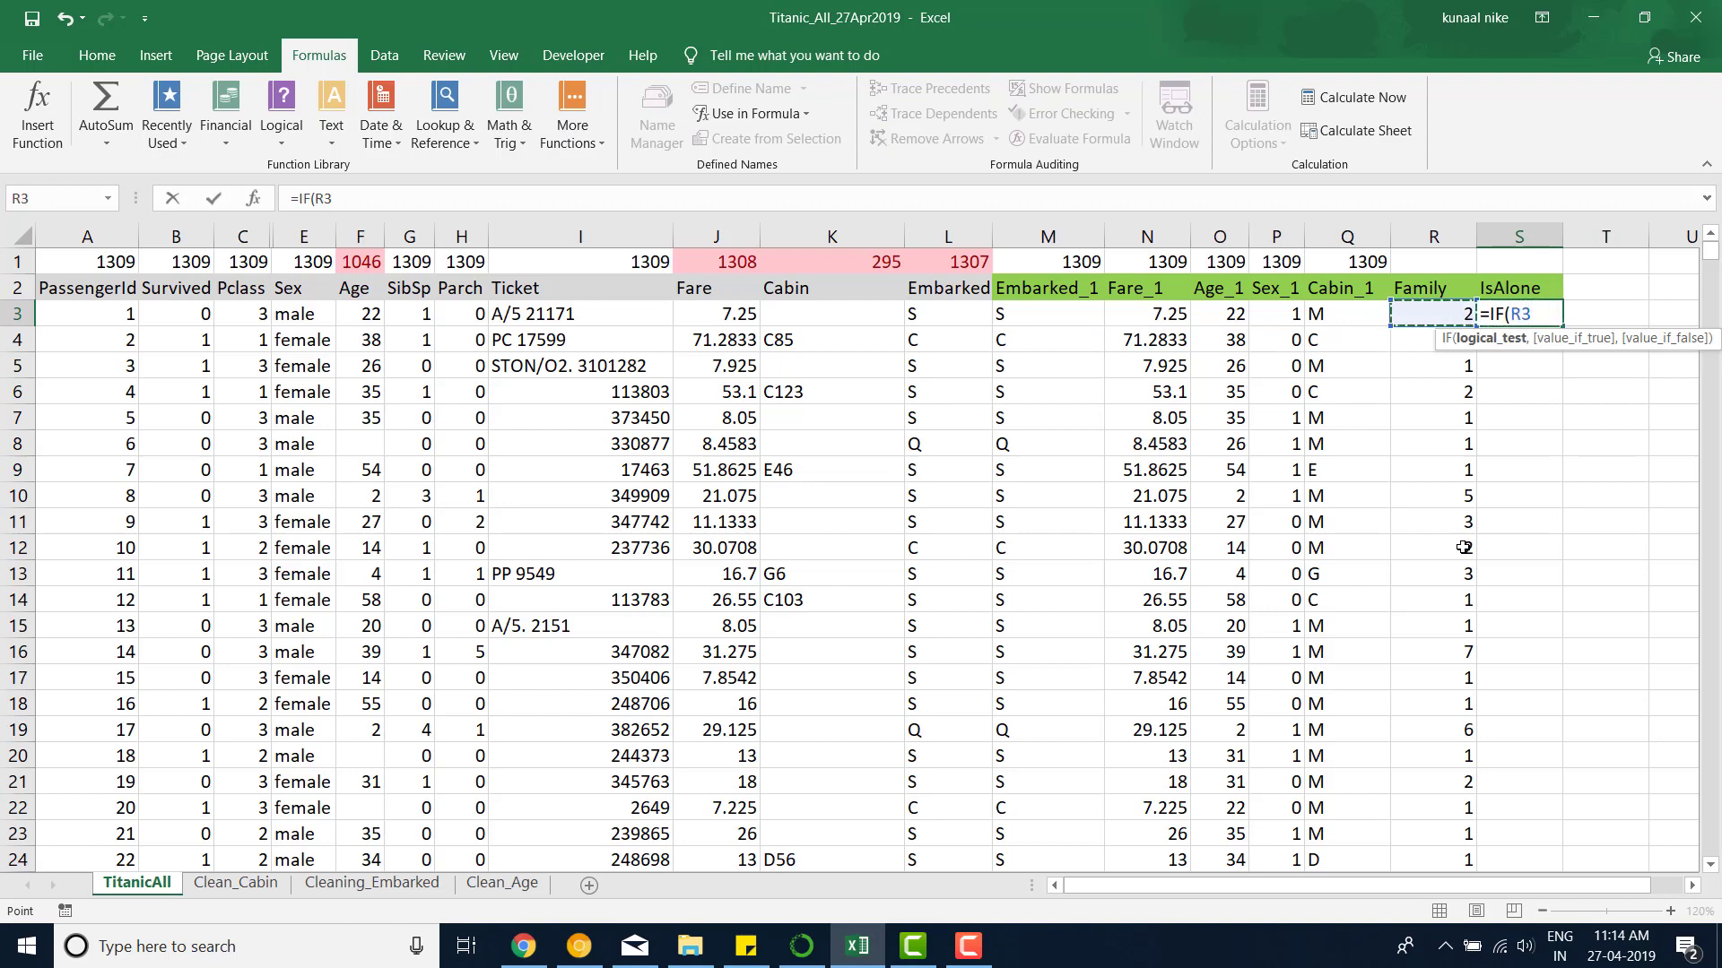
pyautogui.write('=1,')
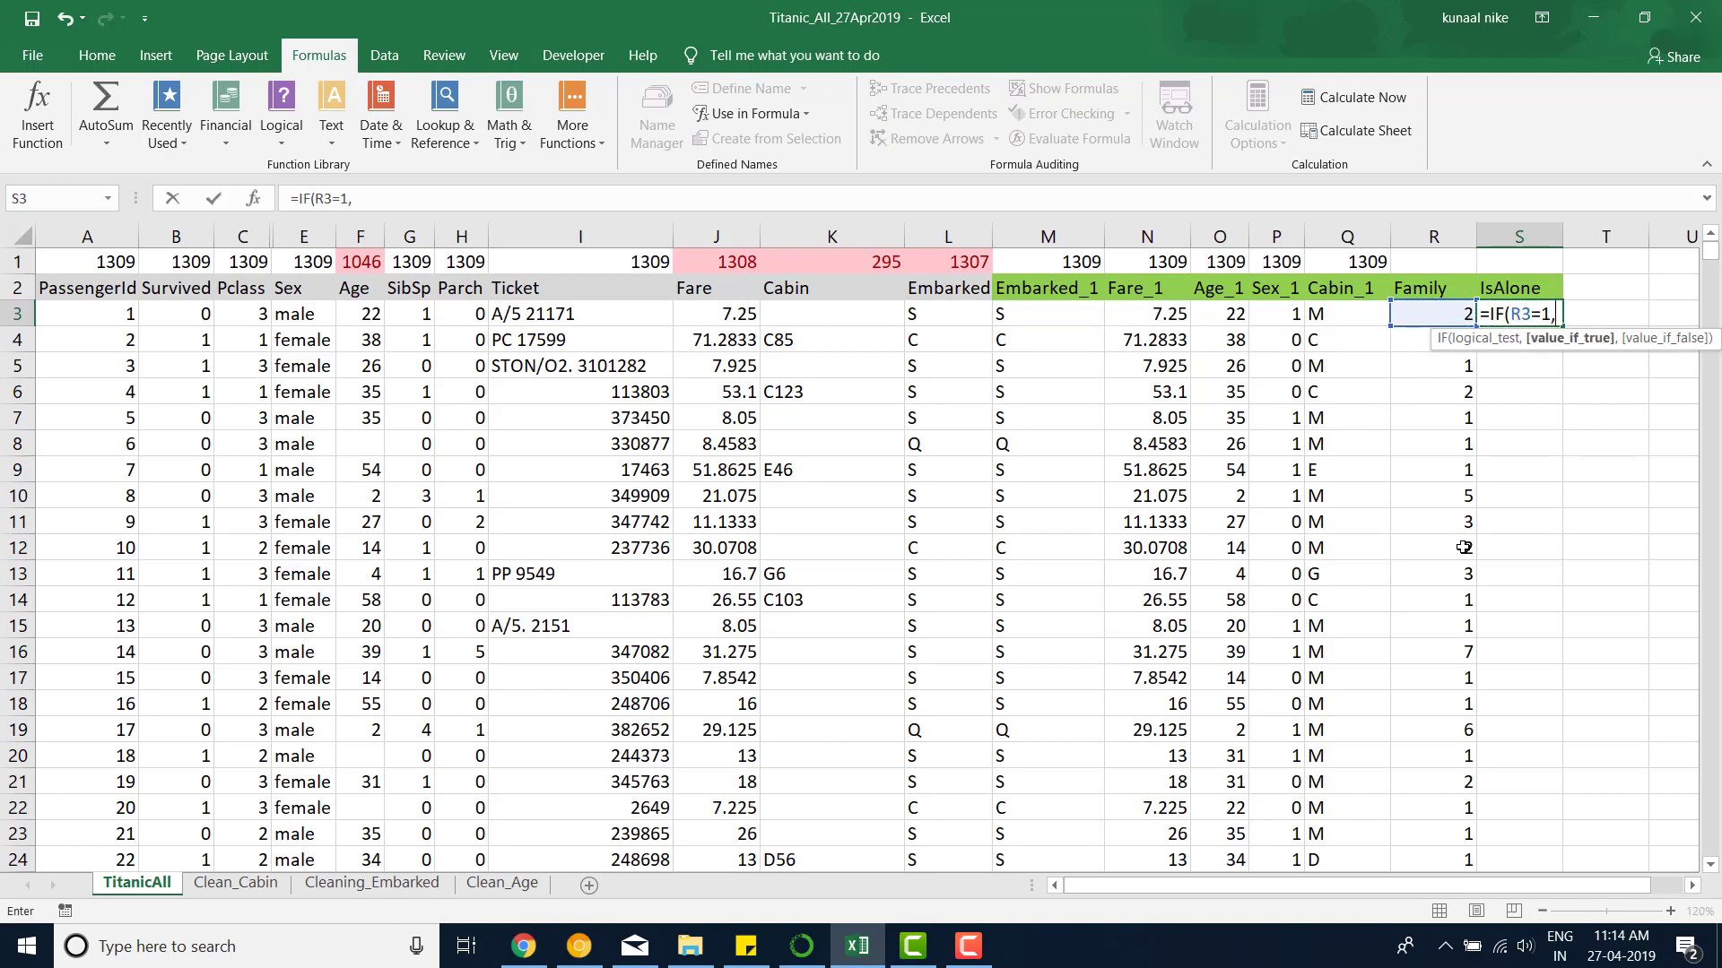
pyautogui.write('1,0')
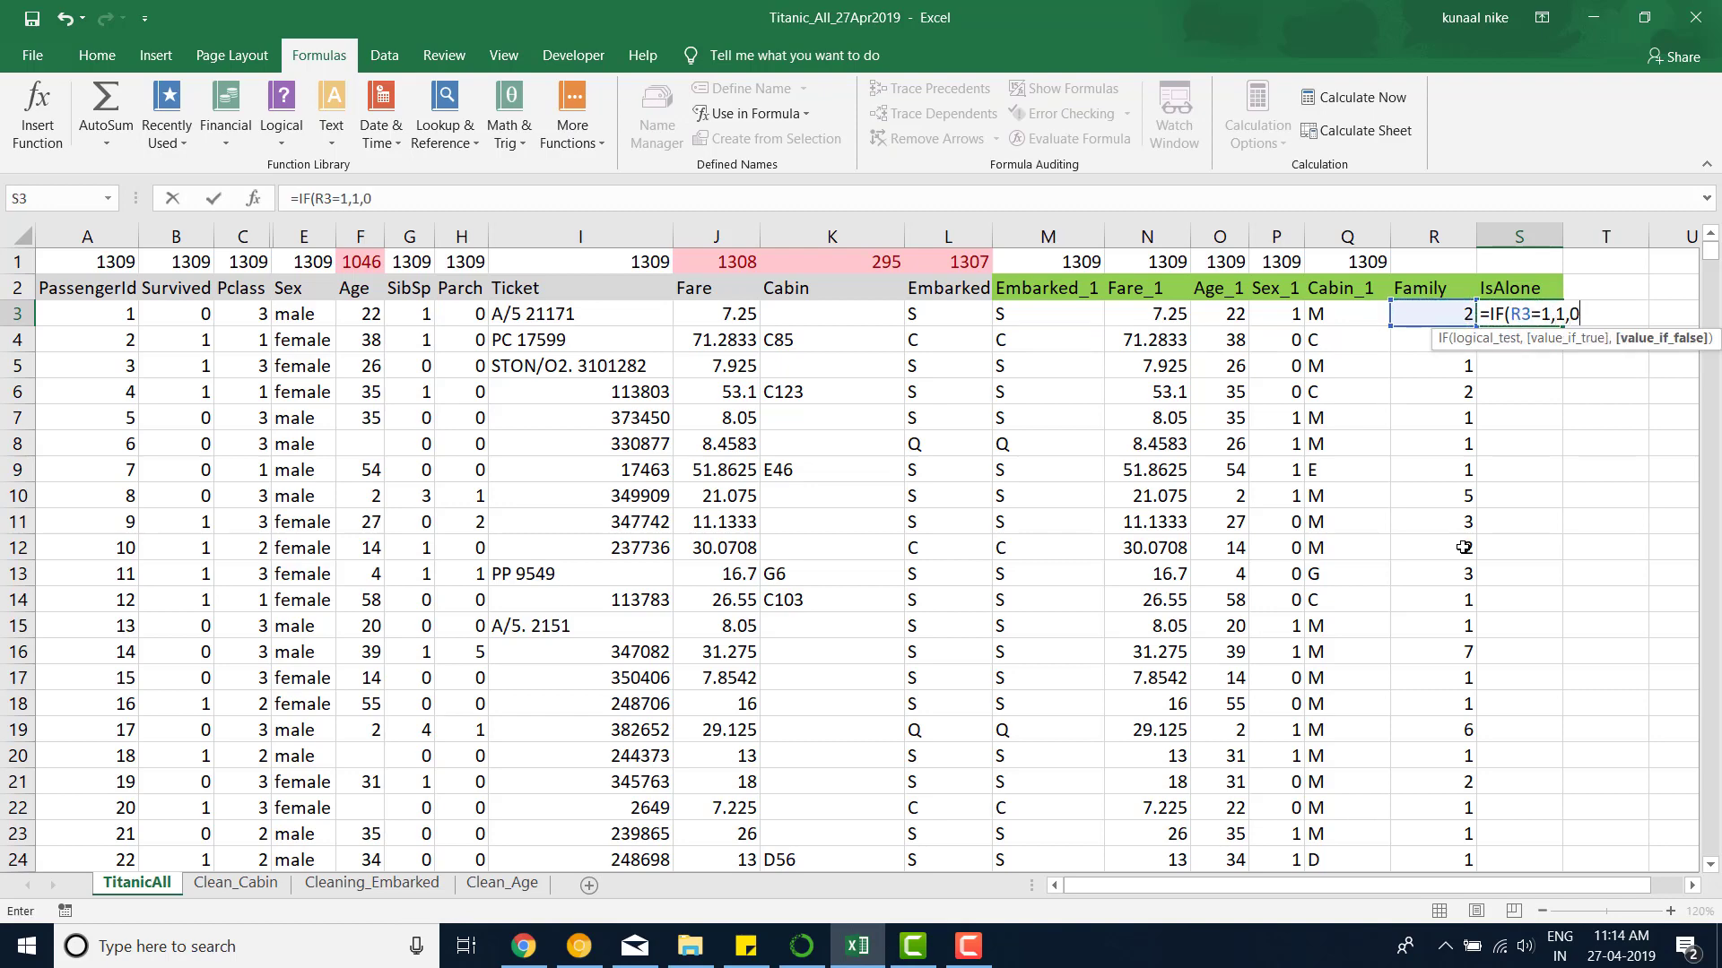
pyautogui.press('Return')
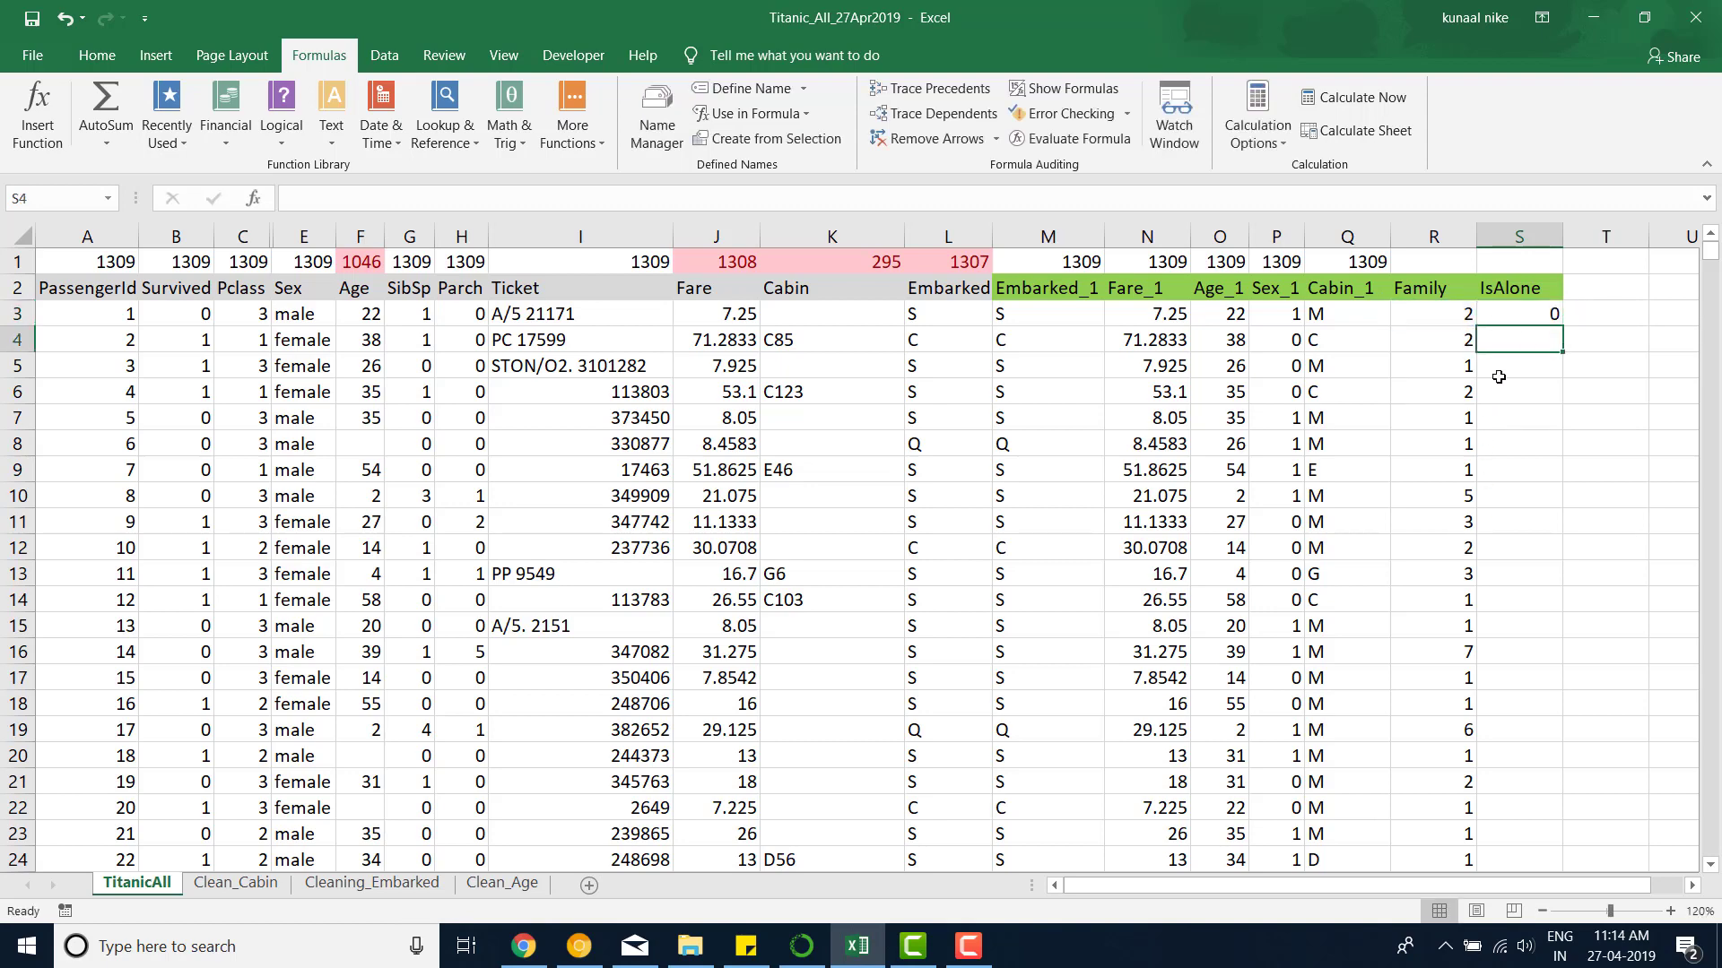
pyautogui.click(1546, 315)
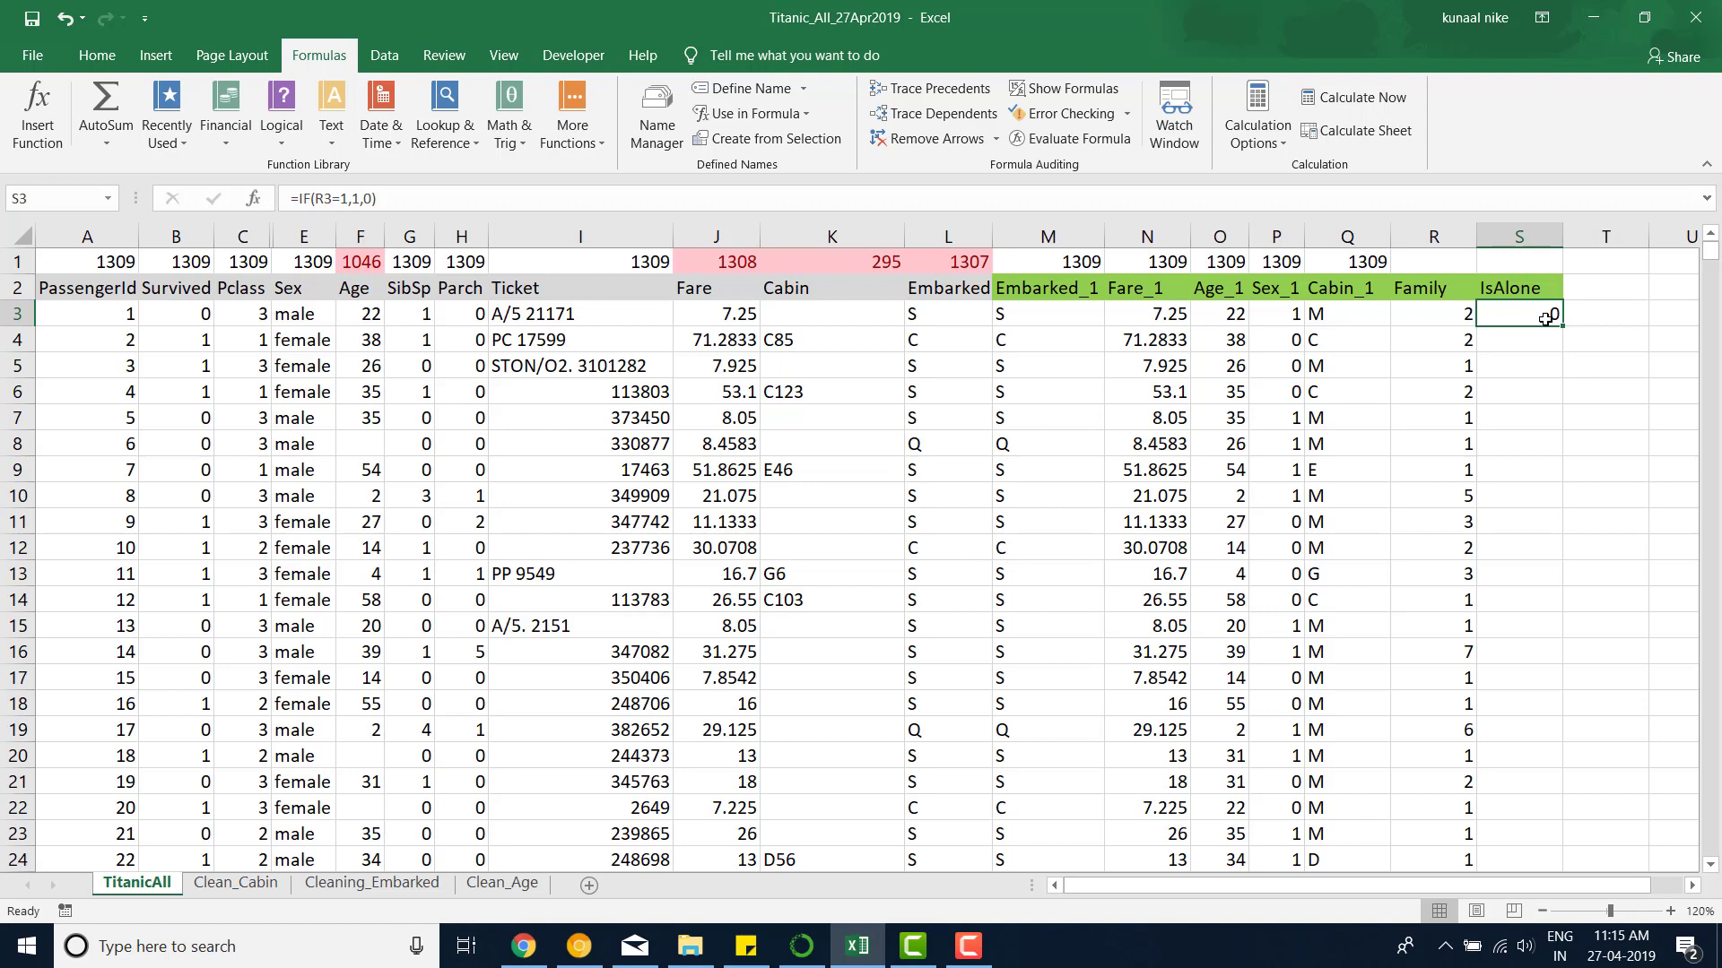
pyautogui.doubleClick(1563, 325)
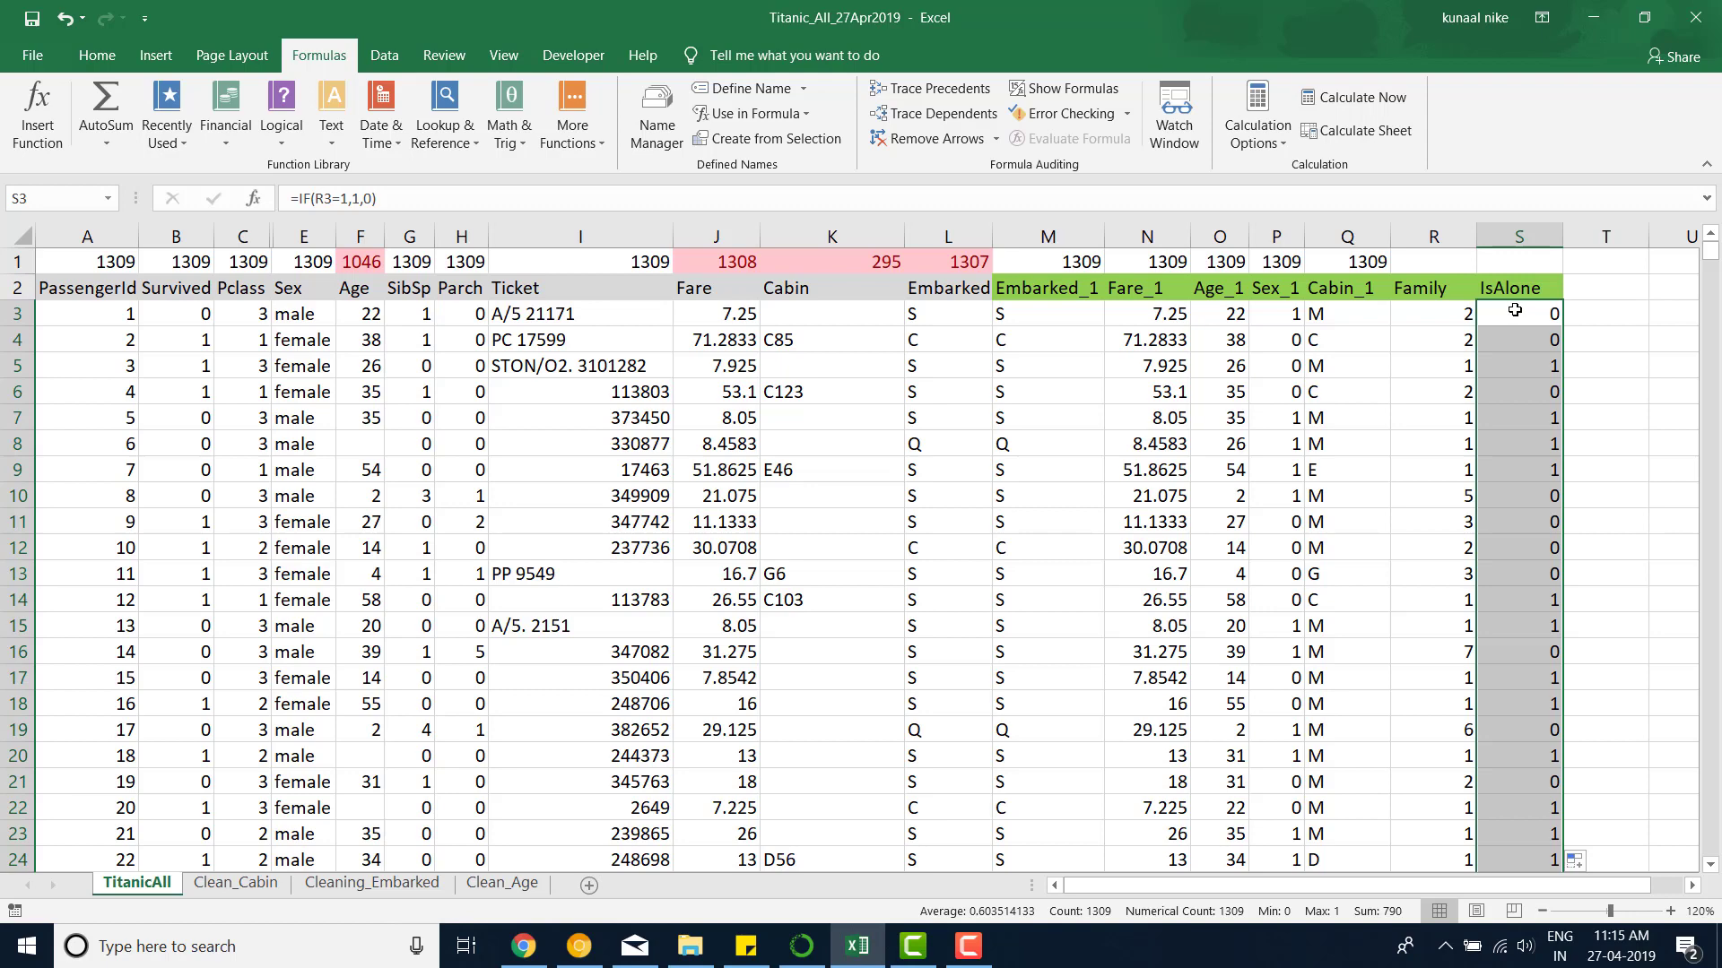
# Step: Autofit the widths of columns R and S to their contents
pyautogui.moveTo(1439, 235); pyautogui.dragTo(1476, 235)
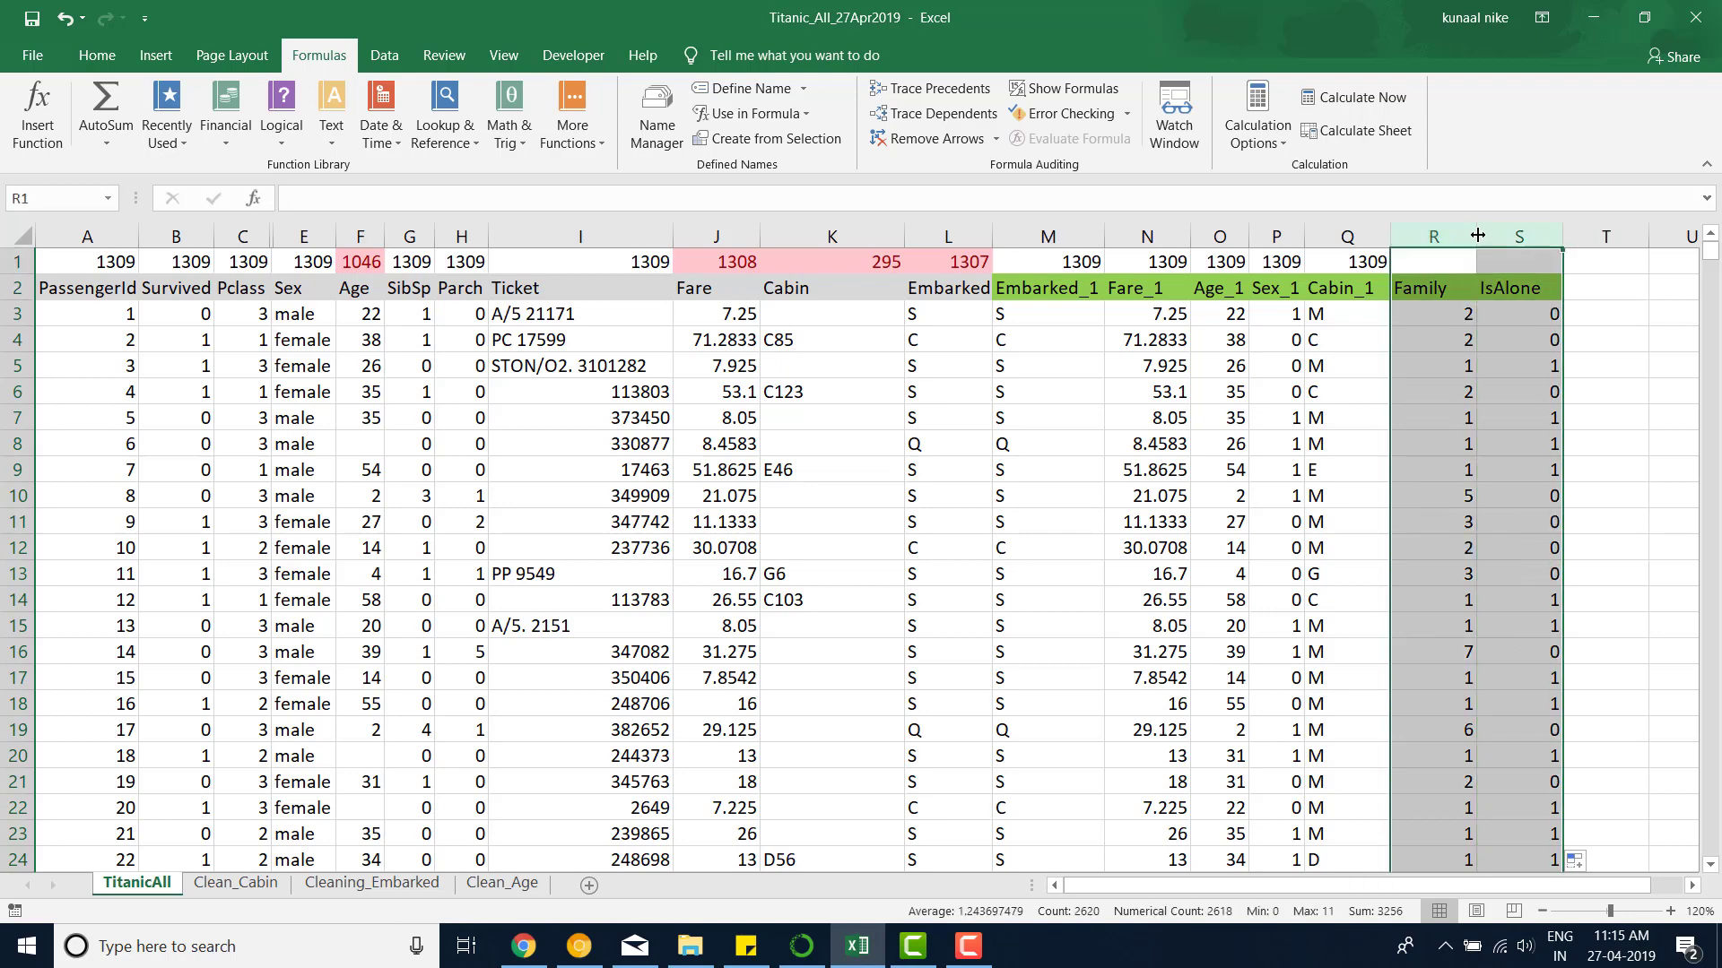
pyautogui.doubleClick(1477, 235)
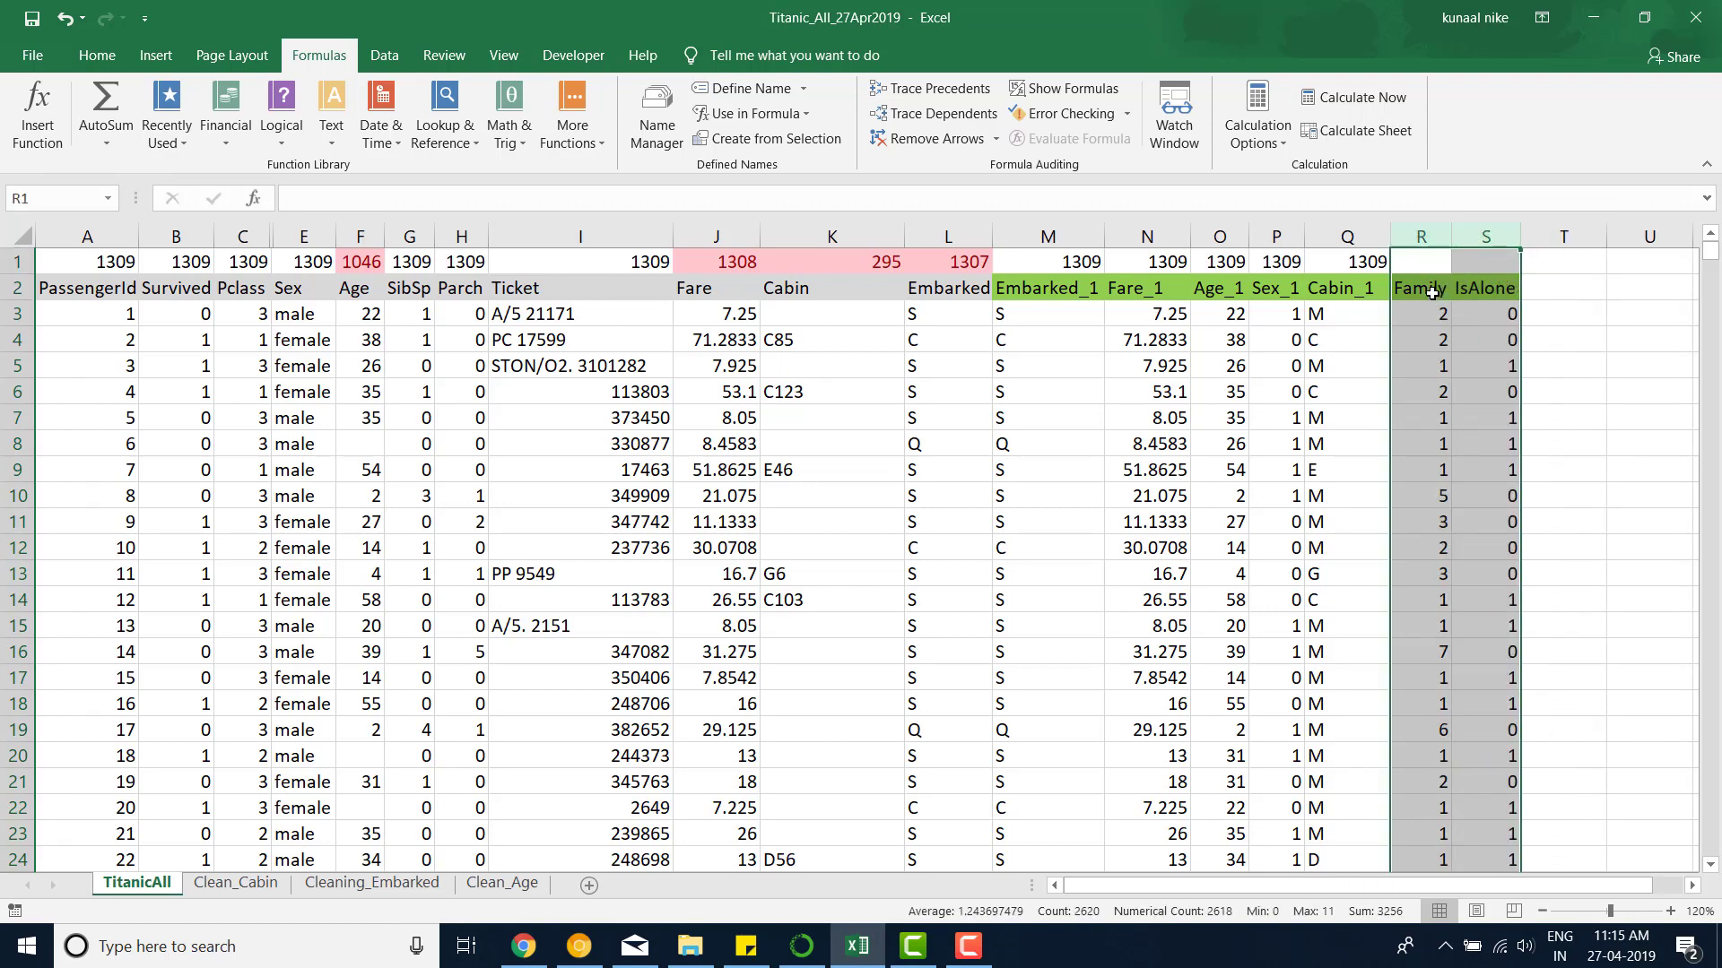
# Step: Review the new Family and IsAlone headers alongside the SibSp and Parch source columns
pyautogui.click(1429, 291)
pyautogui.click(1475, 289)
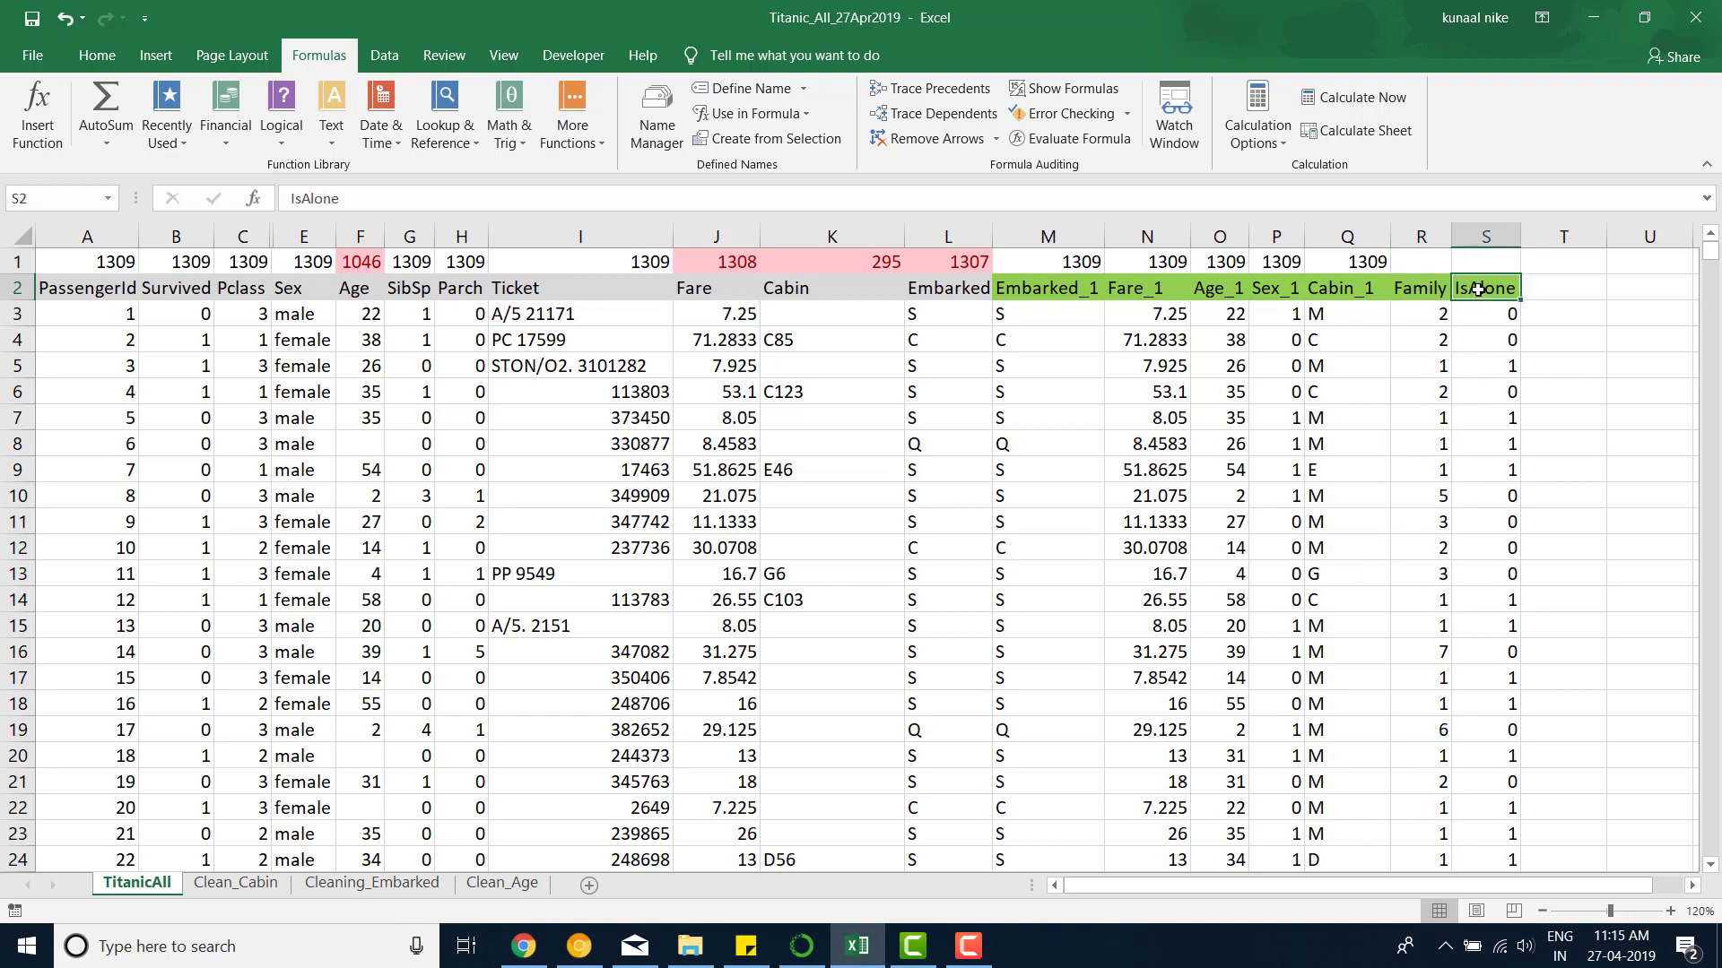
pyautogui.click(406, 289)
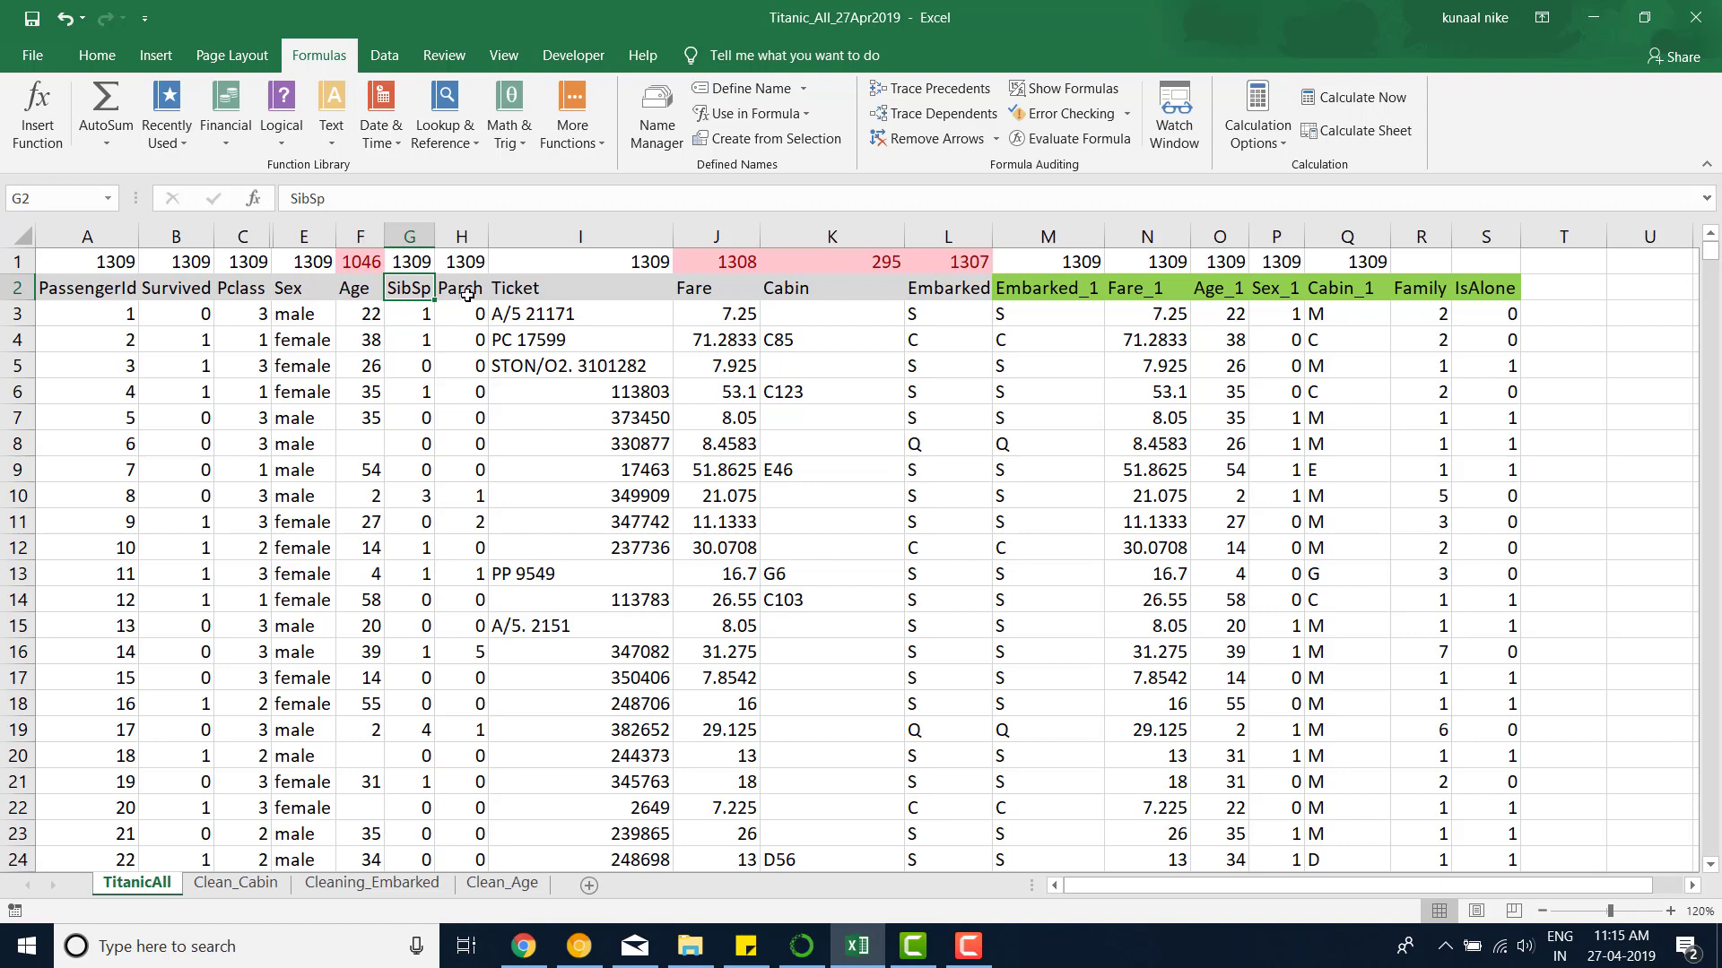
pyautogui.click(1507, 292)
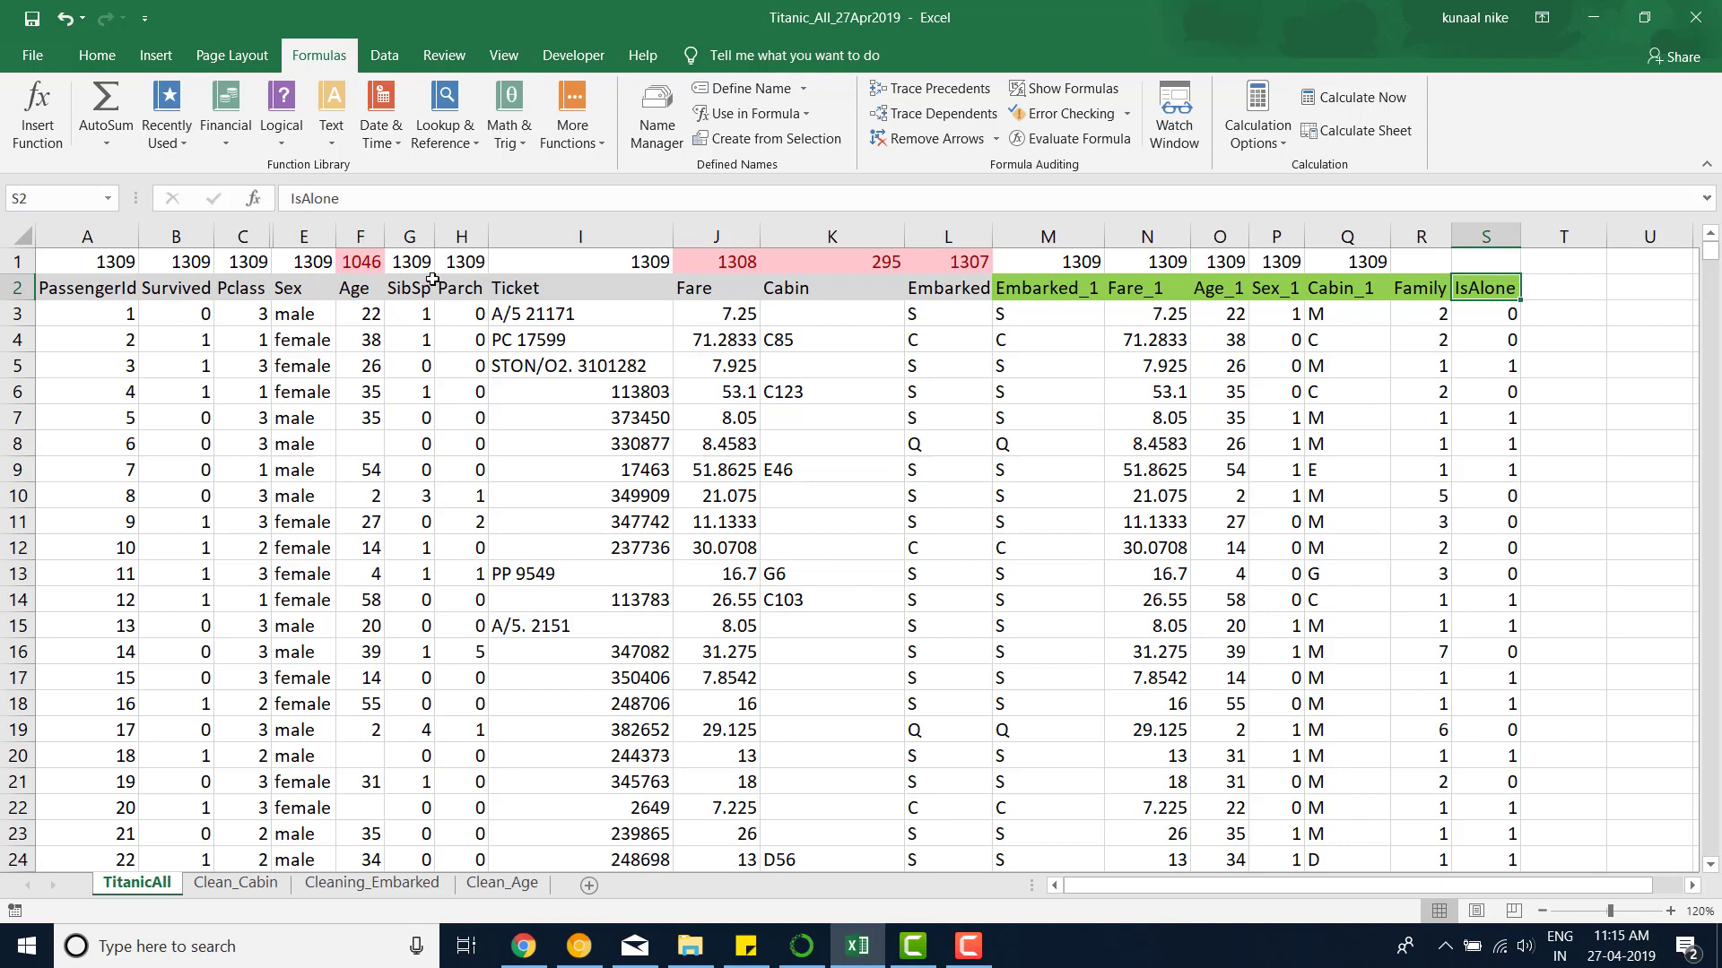
pyautogui.moveTo(467, 289); pyautogui.dragTo(410, 289)
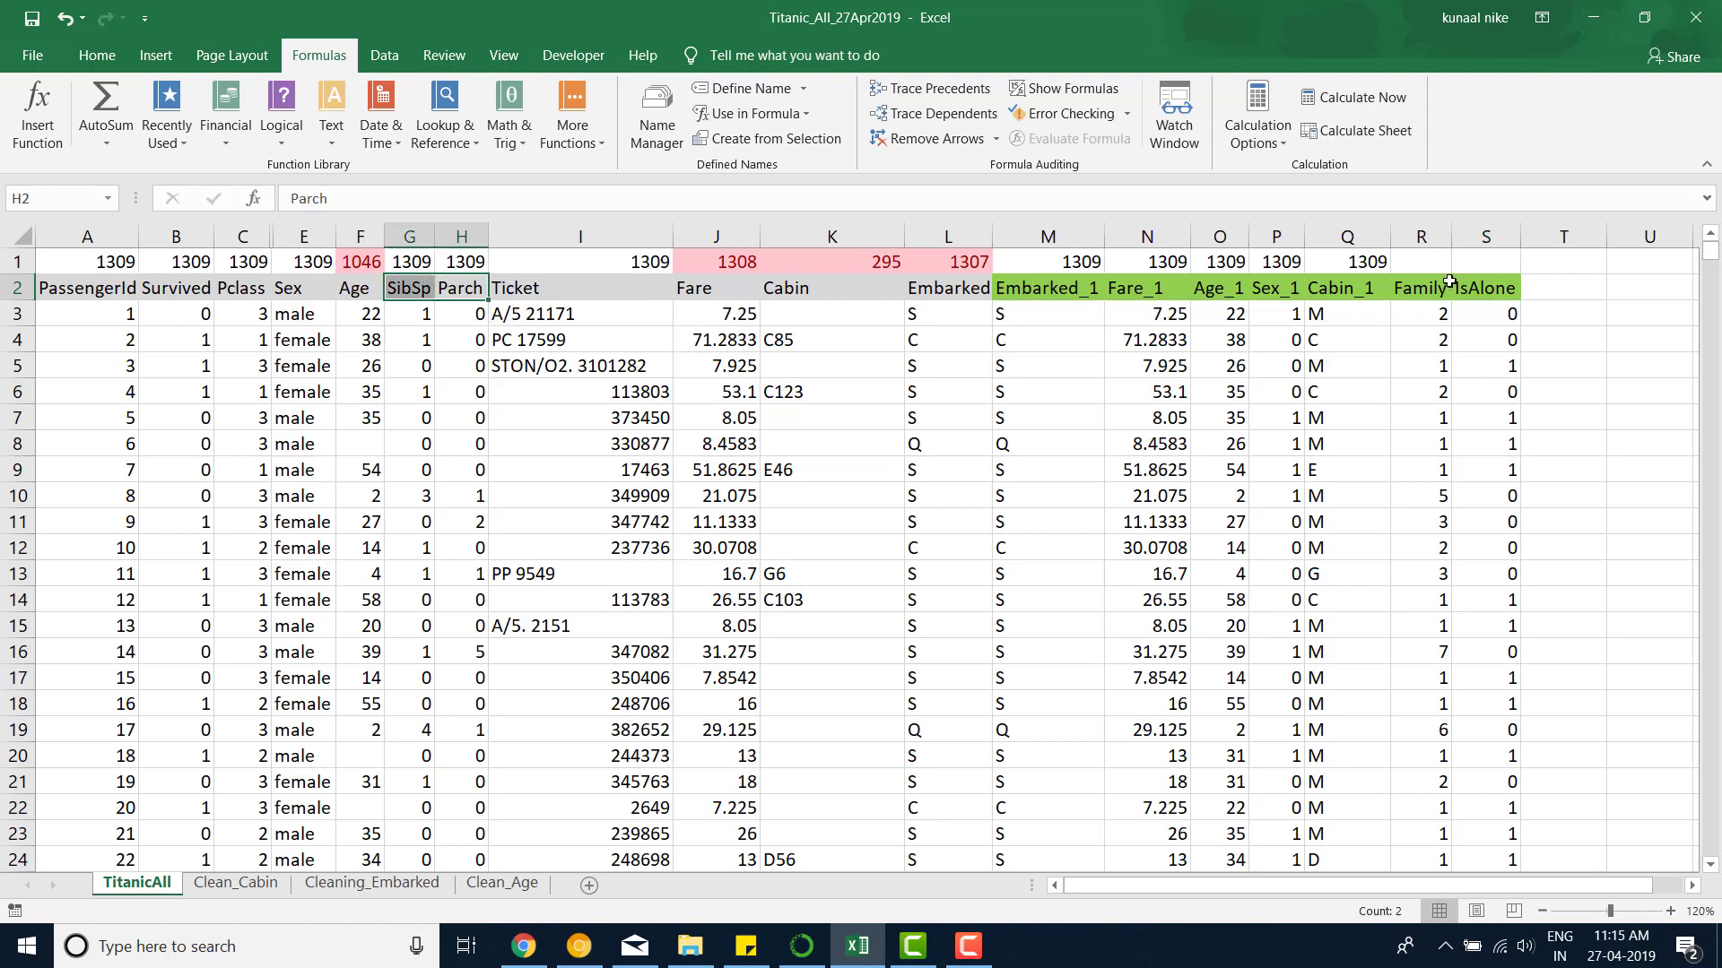
pyautogui.moveTo(1449, 285); pyautogui.dragTo(1464, 287)
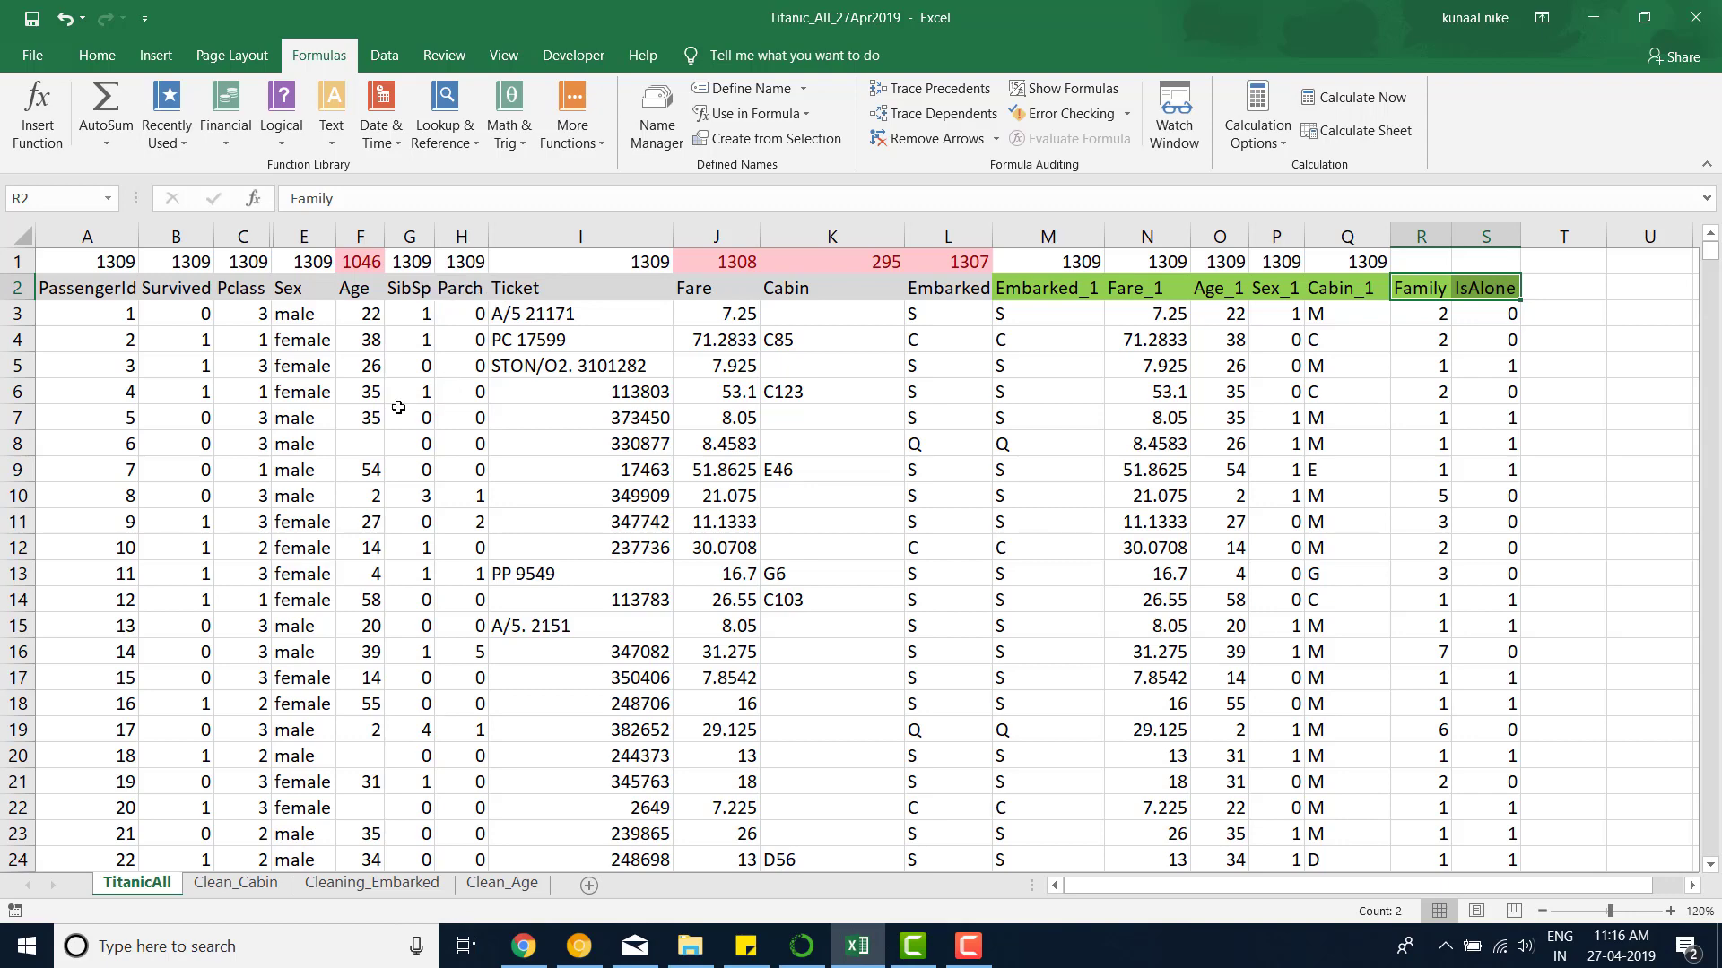
# Step: Unhide the Name column between Pclass and Sex and narrow it closer to the length of the names
pyautogui.moveTo(260, 235); pyautogui.dragTo(287, 236)
pyautogui.rightClick(287, 237)
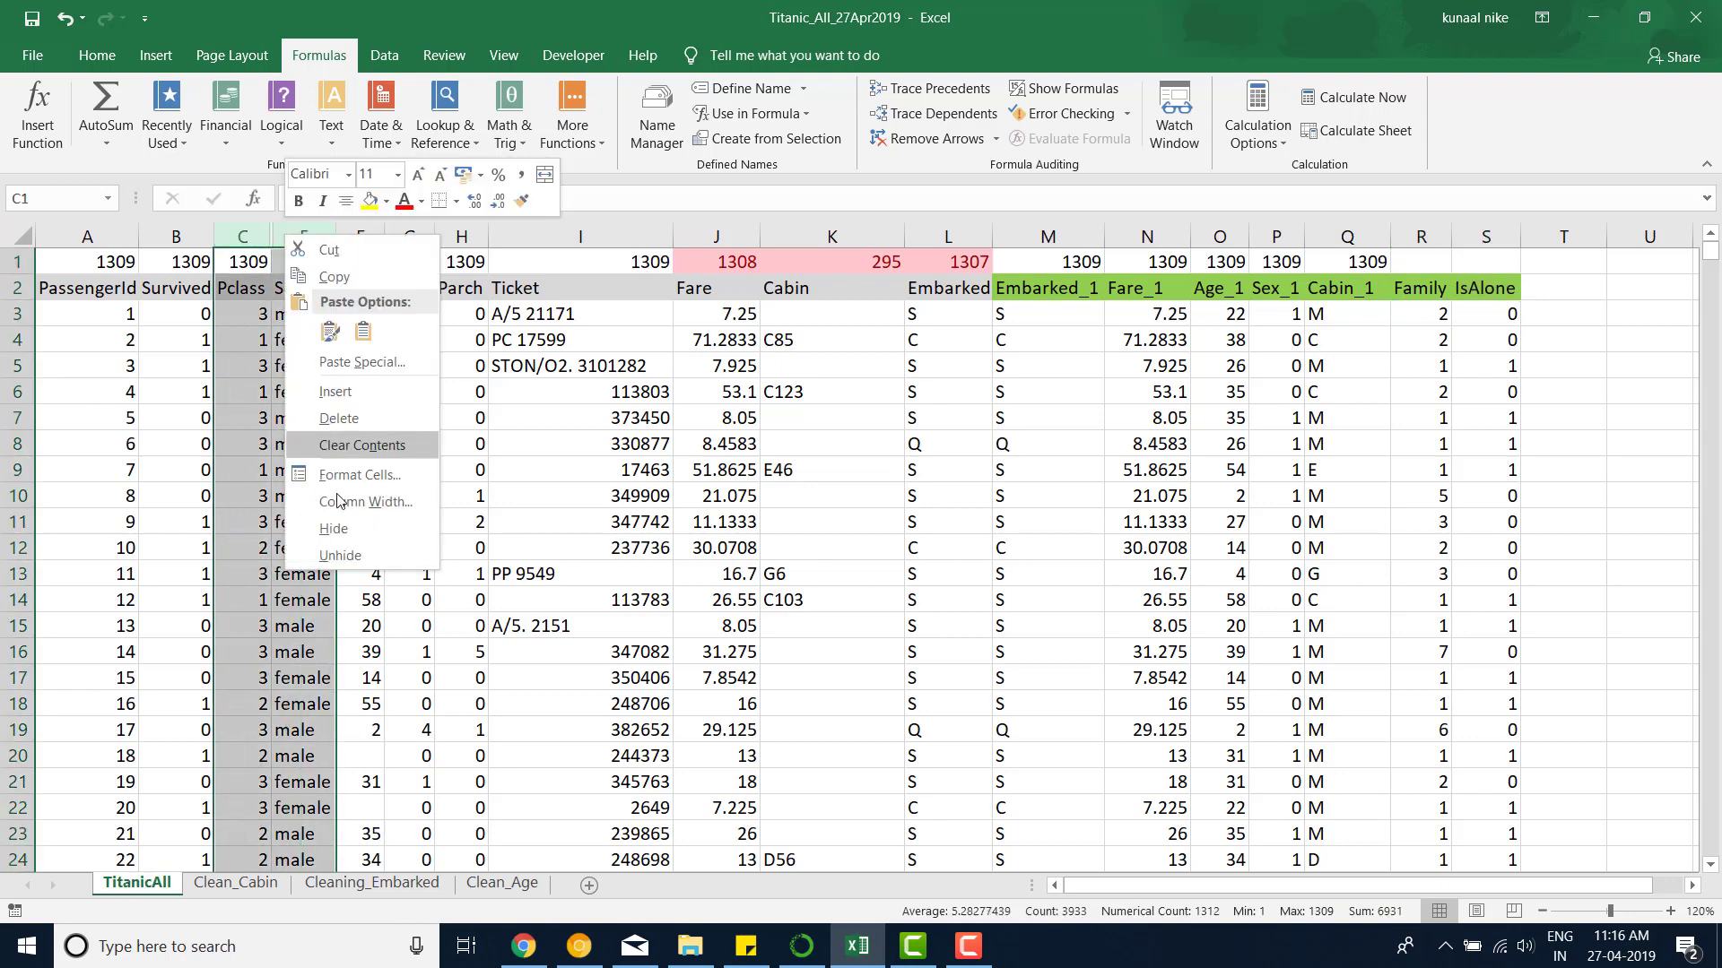
pyautogui.click(342, 557)
pyautogui.click(460, 331)
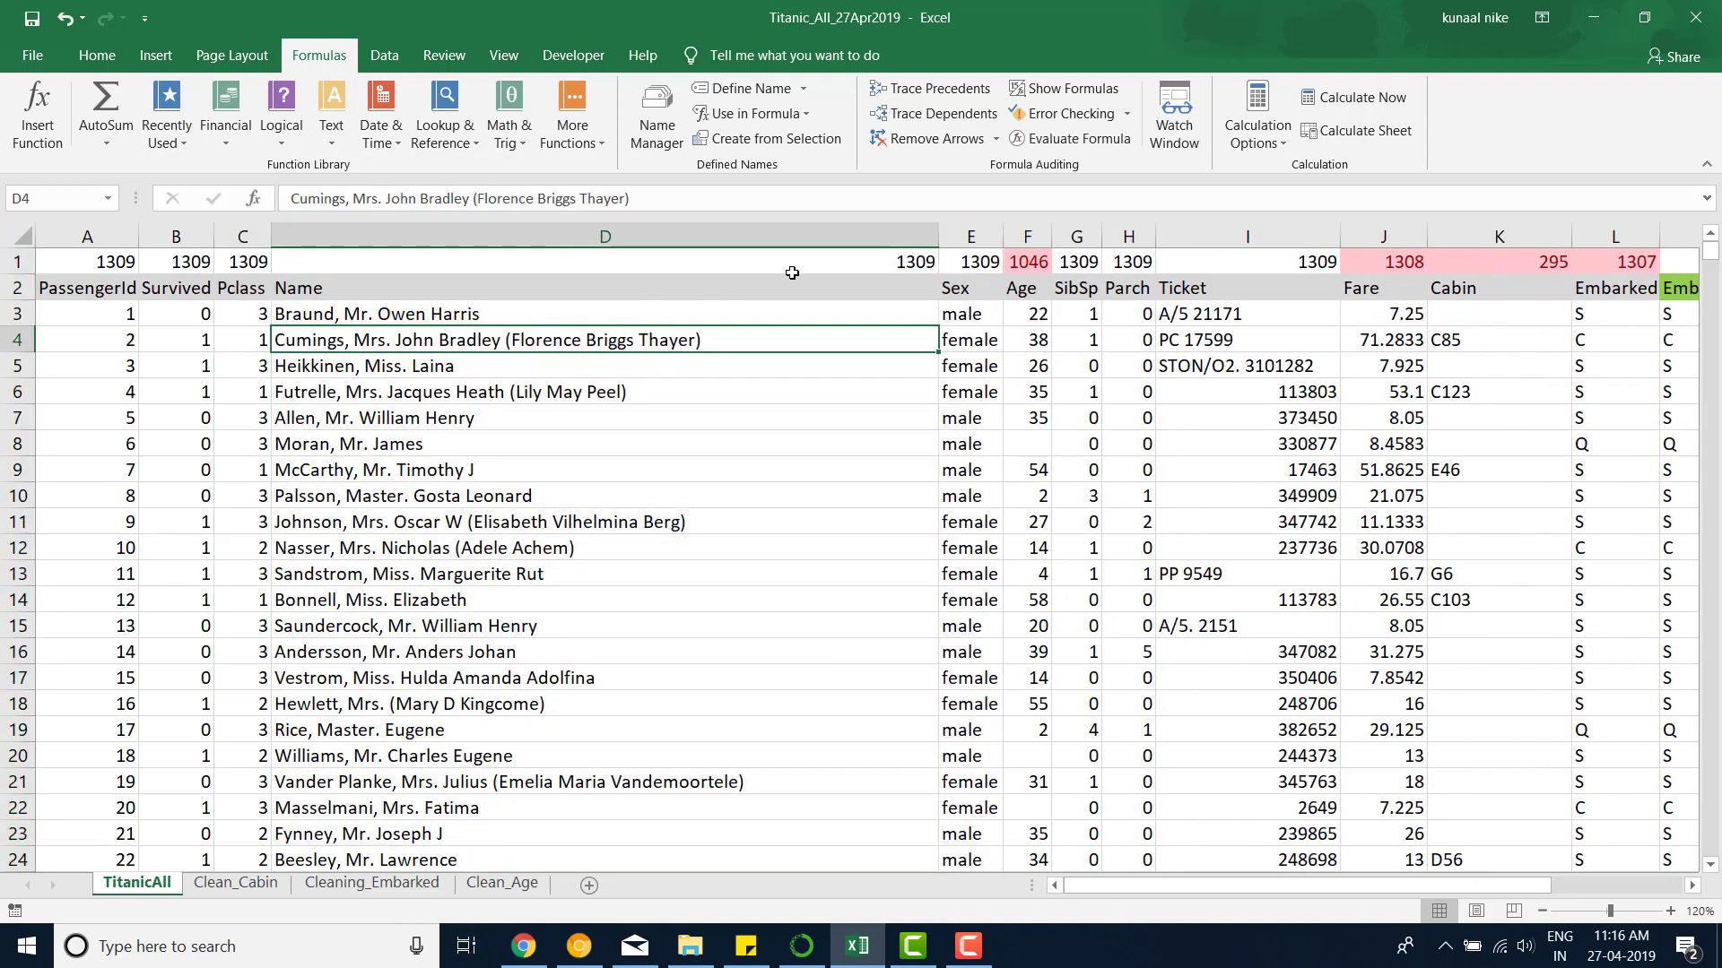
pyautogui.moveTo(800, 271); pyautogui.dragTo(785, 271)
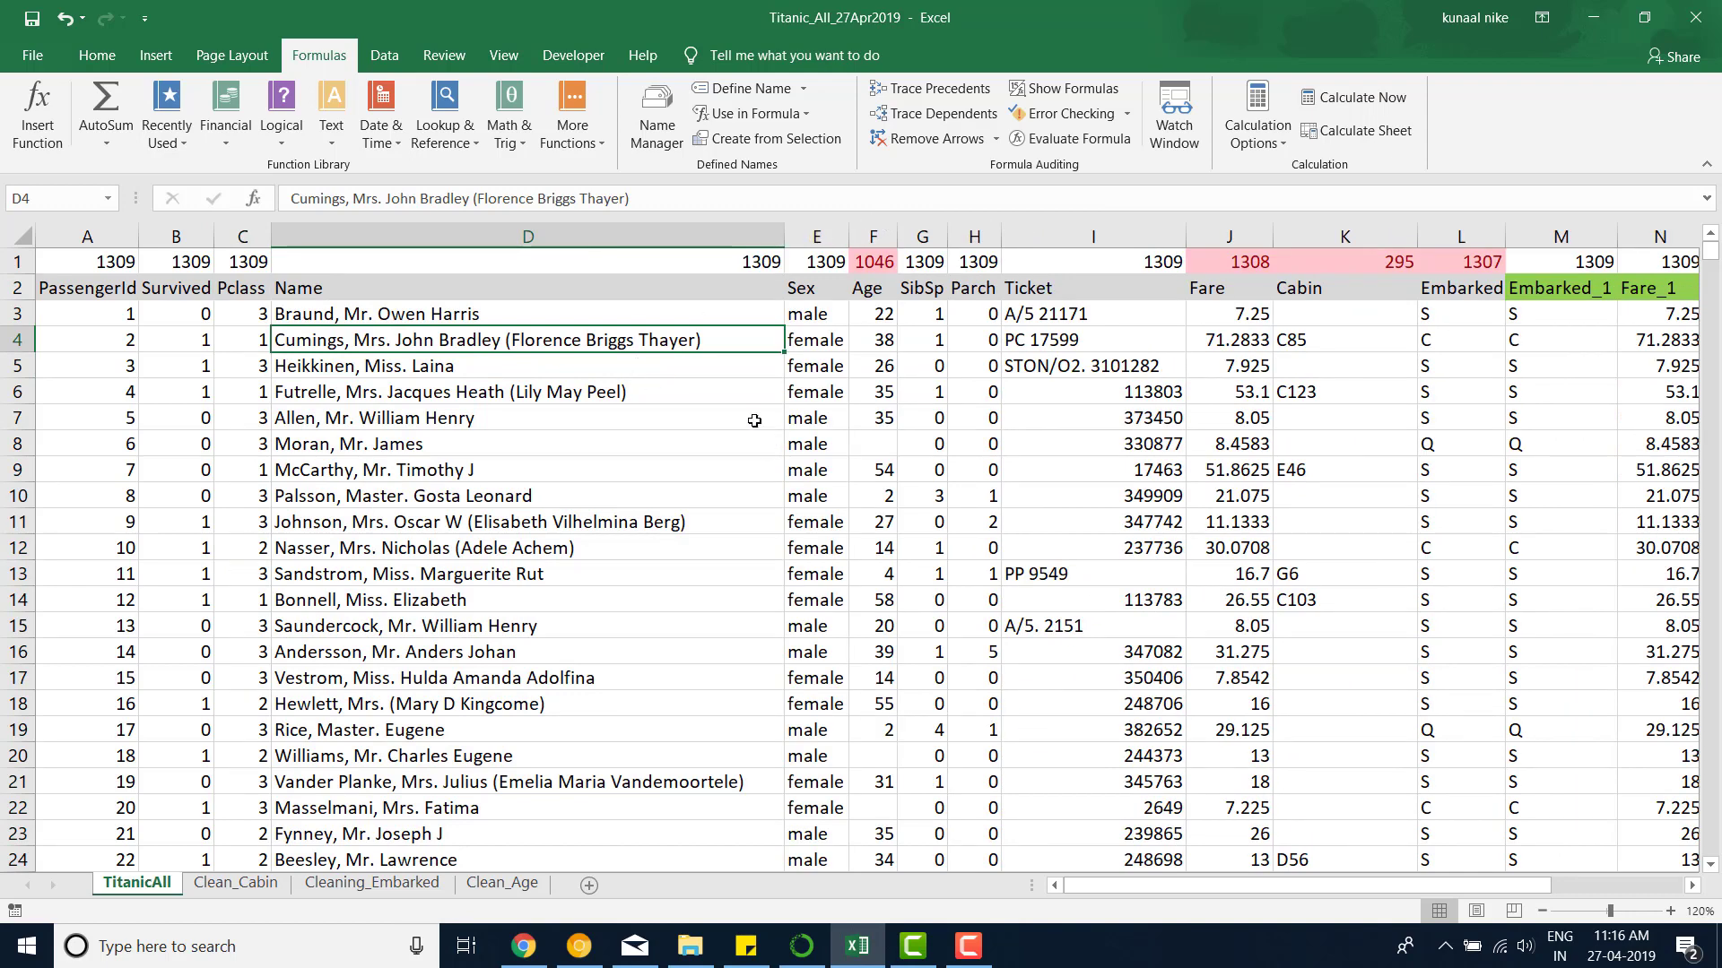